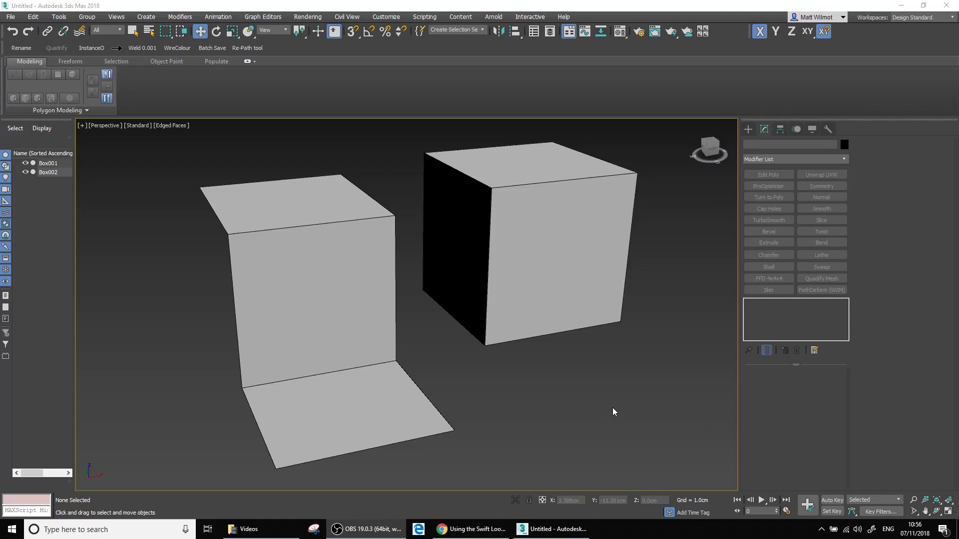
Select the closed cube, Box002, as the object to work on
{"action": "middle_click_drag", "start_coordinate": [482, 379], "coordinate": [458, 381]}
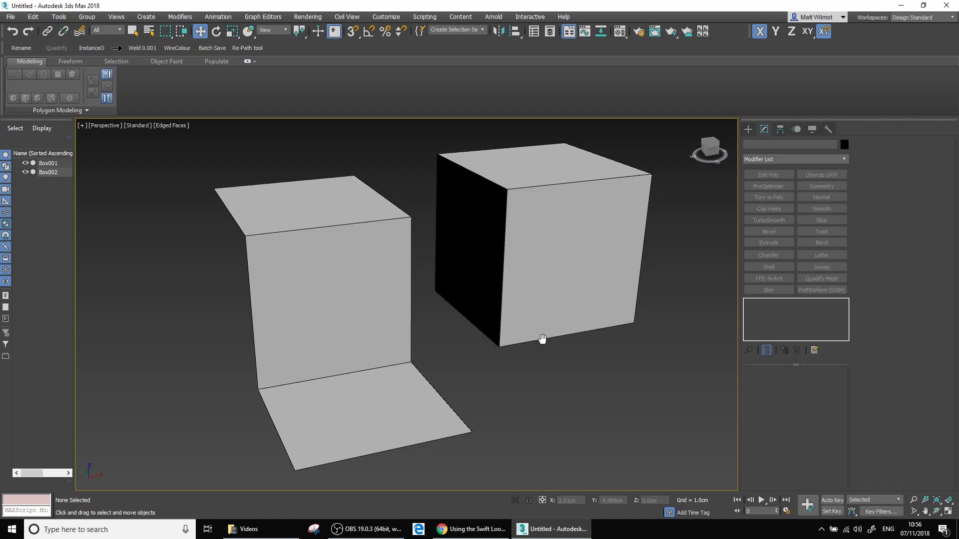
{"action": "middle_click_drag", "start_coordinate": [543, 339], "coordinate": [531, 325]}
{"action": "left_click", "coordinate": [531, 325]}
{"action": "key", "text": "z"}
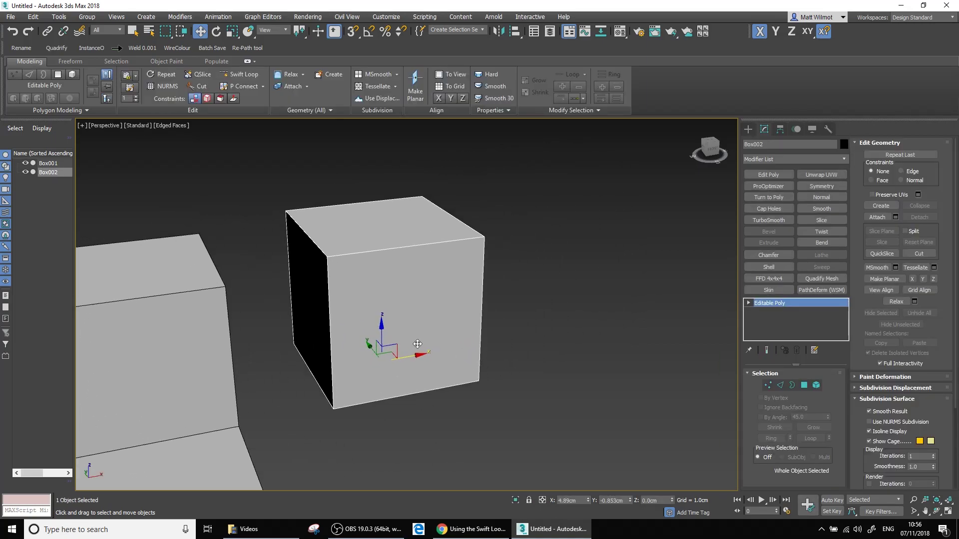
{"action": "scroll", "coordinate": [418, 344], "scroll_direction": "up", "scroll_amount": 2}
{"action": "middle_click_drag", "start_coordinate": [457, 343], "coordinate": [494, 355]}
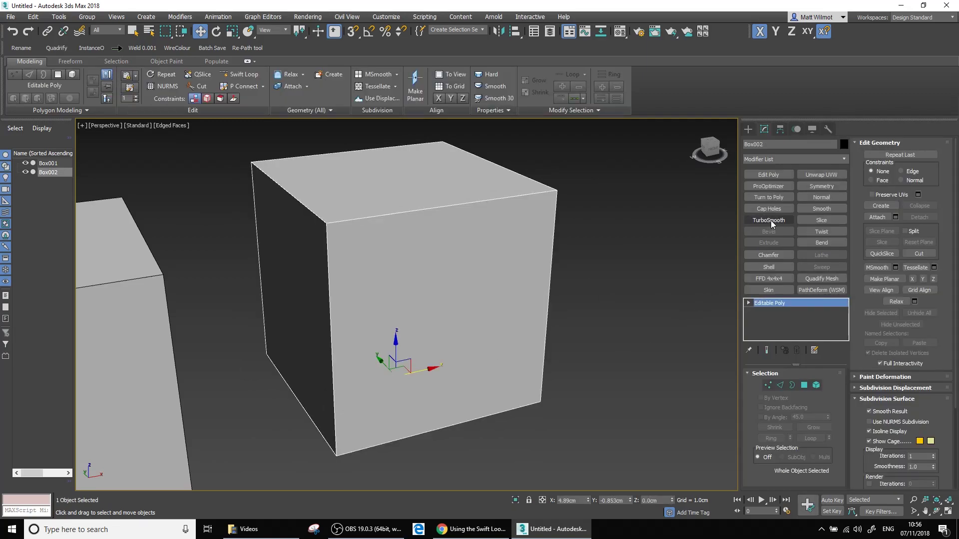
Try a TurboSmooth modifier on the cube without support loops, and undo it
{"action": "left_click", "coordinate": [771, 221]}
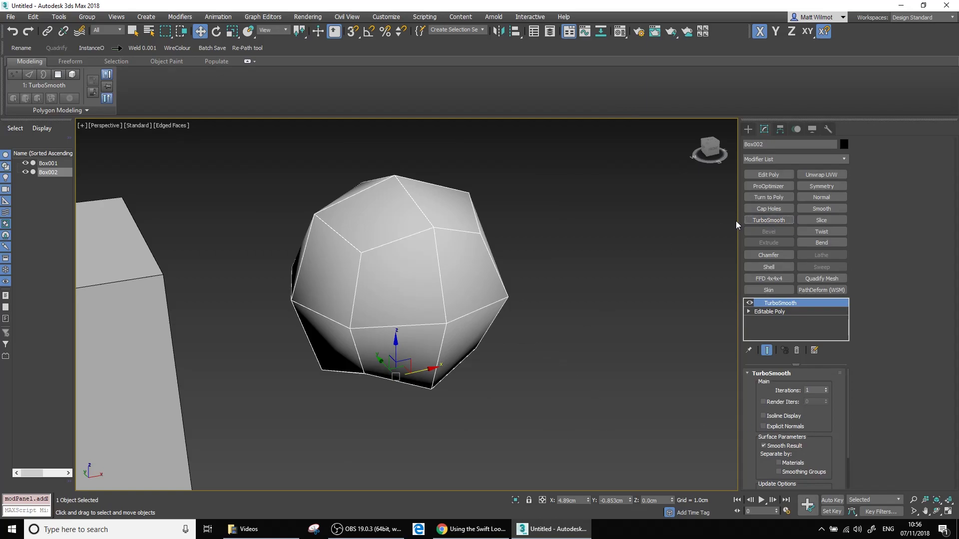
{"action": "middle_click_drag", "start_coordinate": [570, 291], "coordinate": [574, 292]}
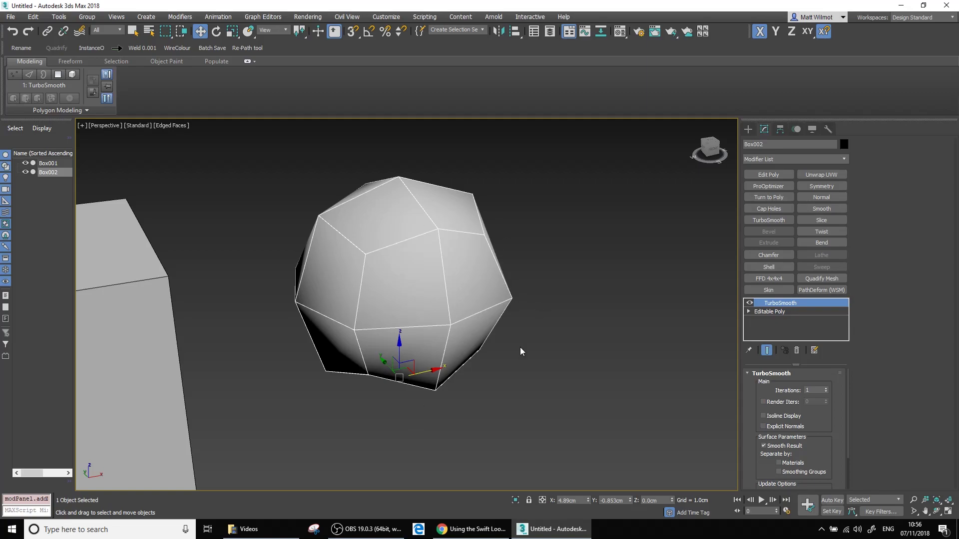
{"action": "key", "text": "ctrl+z"}
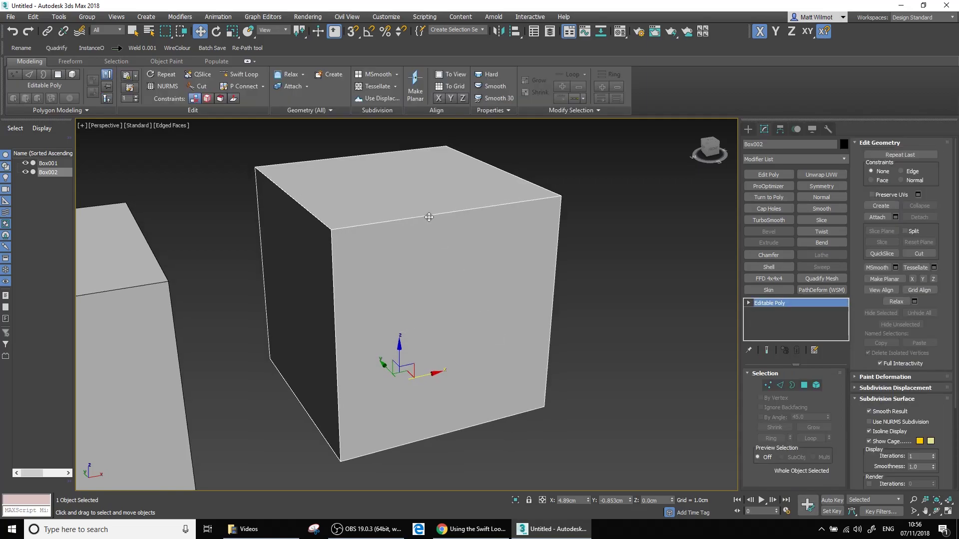
Use Swift Loop on the cube to add edge loops close to the top edges and beside the nearest vertical edge
{"action": "right_click", "coordinate": [428, 215]}
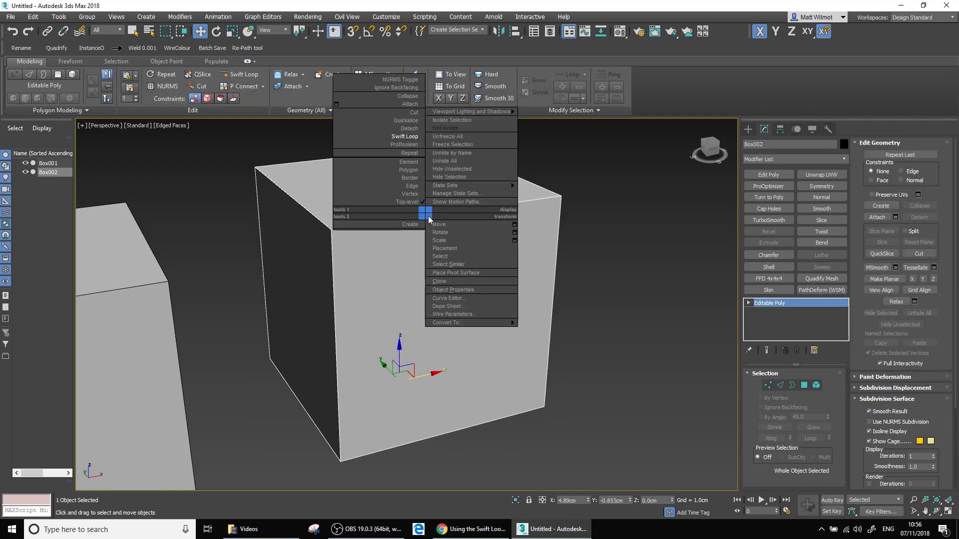
{"action": "left_click", "coordinate": [410, 137]}
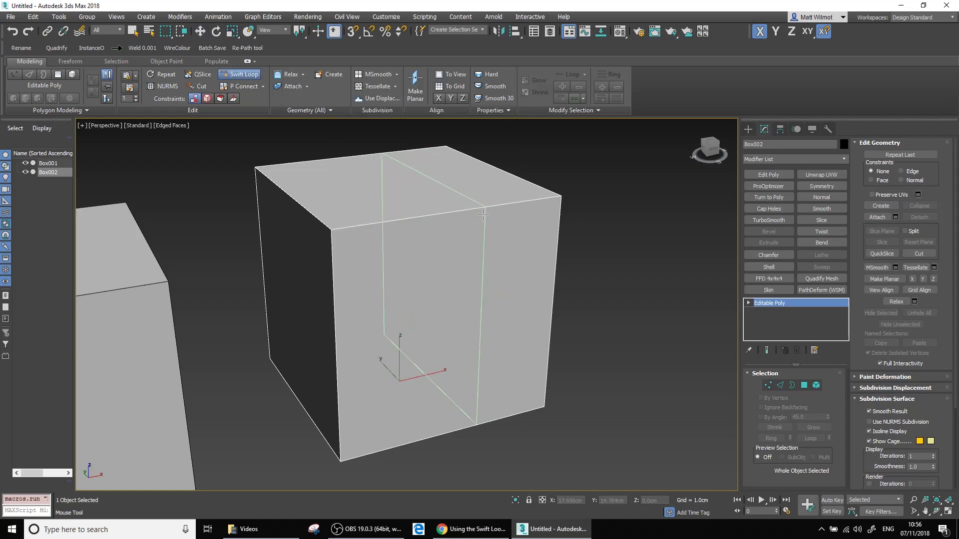
{"action": "left_click", "coordinate": [341, 229]}
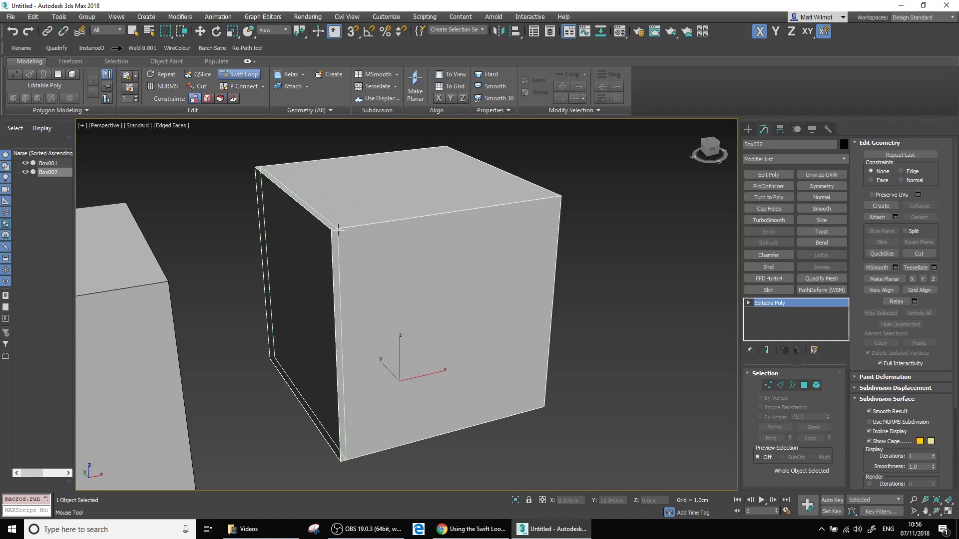
{"action": "key", "text": "ctrl+z"}
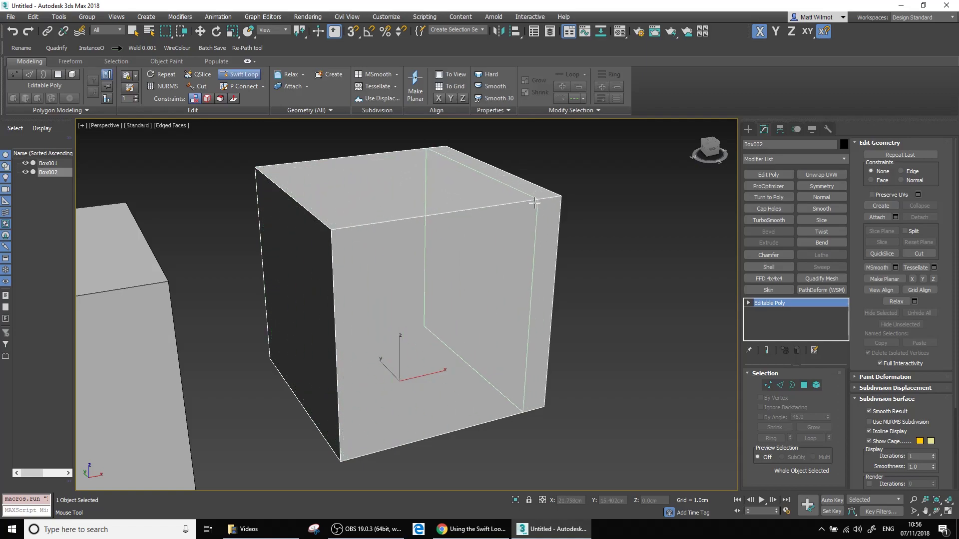
{"action": "left_click", "coordinate": [330, 239]}
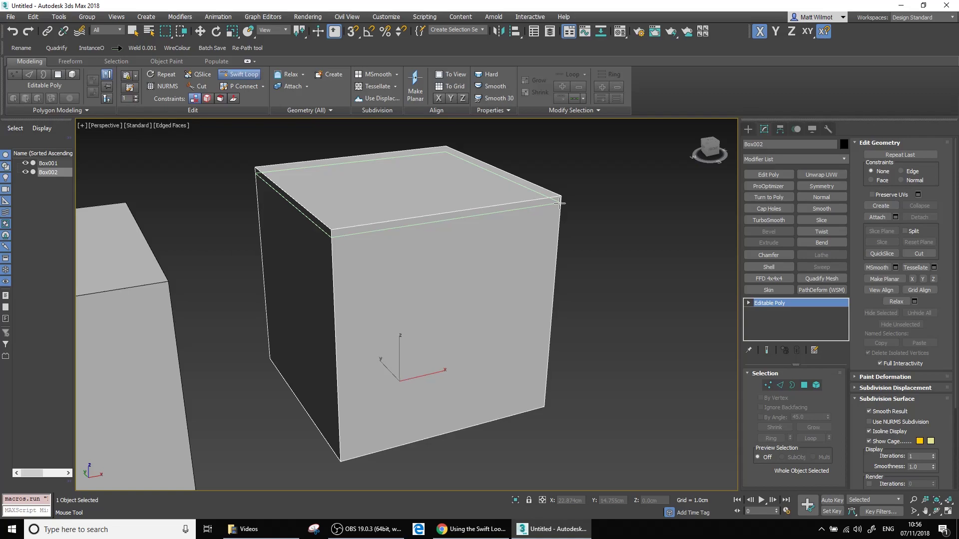
{"action": "left_click", "coordinate": [331, 236]}
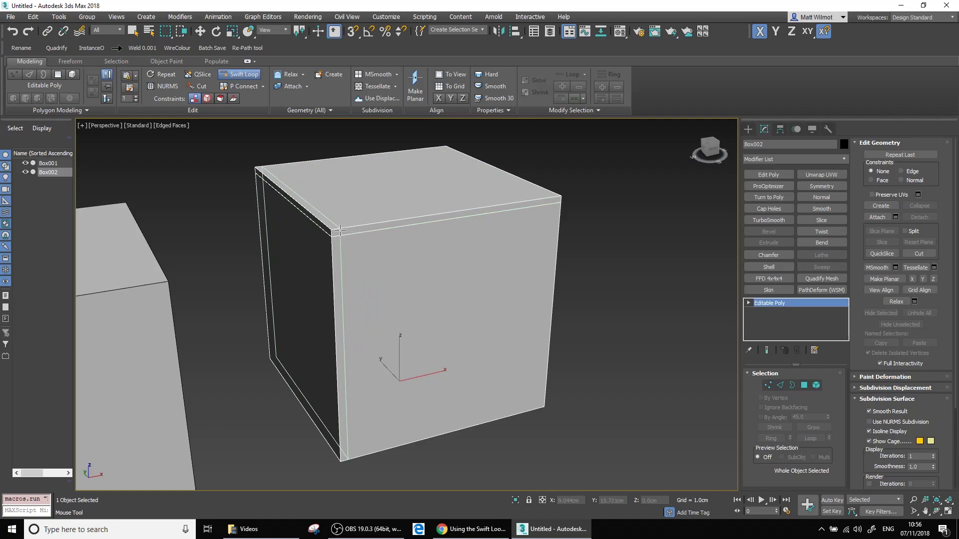
{"action": "scroll", "coordinate": [338, 230], "scroll_direction": "up", "scroll_amount": 2}
{"action": "left_click", "coordinate": [336, 232]}
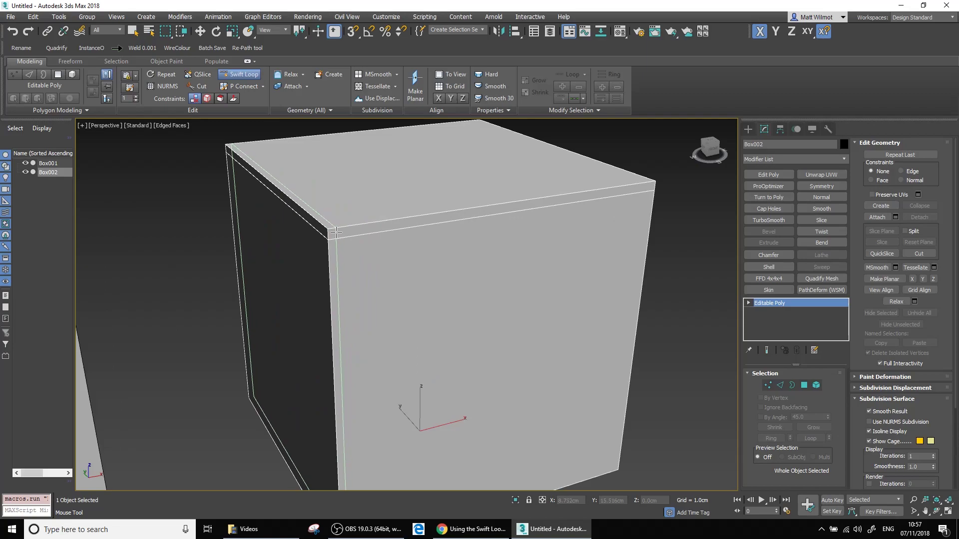
{"action": "left_click", "coordinate": [337, 231]}
Add the remaining Swift Loop support loops close to the cube's other vertical edges and its bottom edges, and leave the tool
{"action": "middle_click_drag", "start_coordinate": [495, 280], "coordinate": [271, 335]}
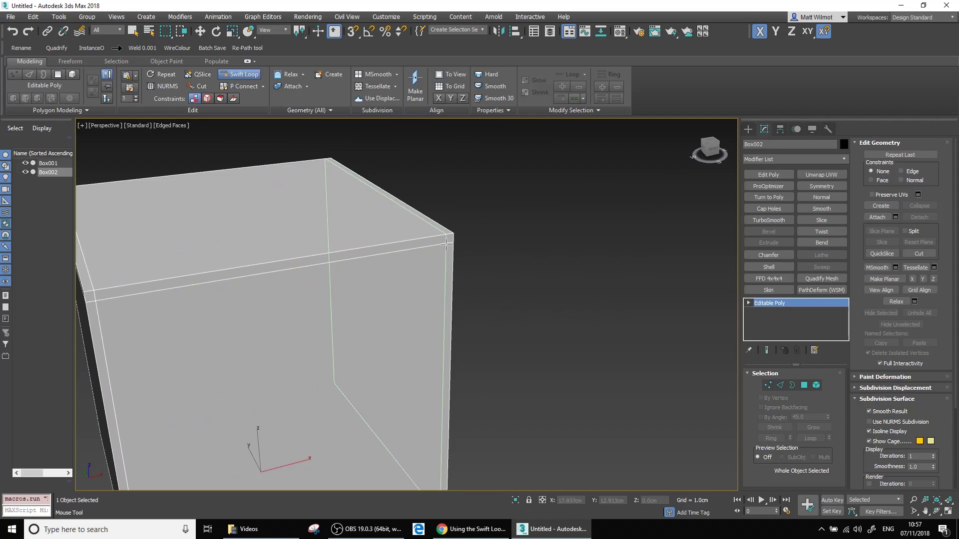
{"action": "middle_click_drag", "start_coordinate": [449, 249], "coordinate": [255, 287]}
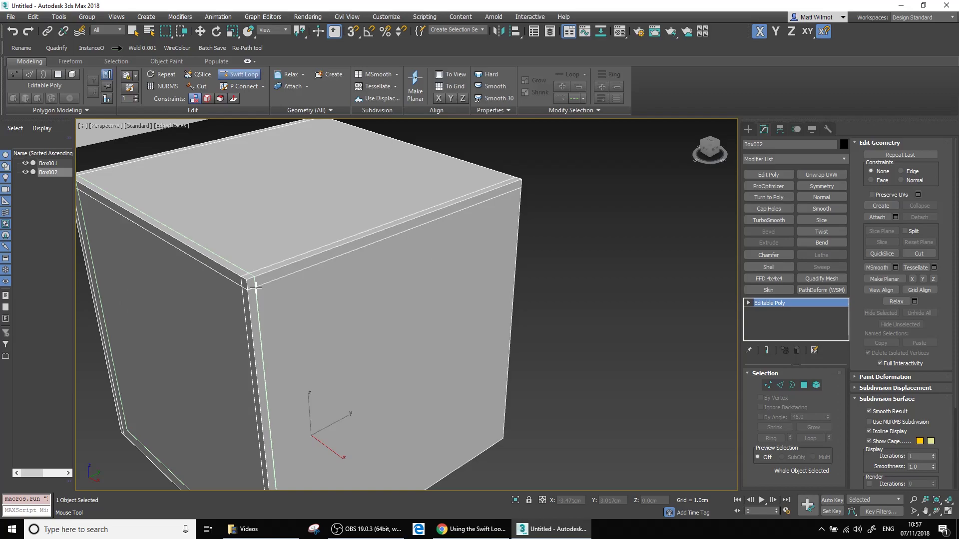
{"action": "scroll", "coordinate": [255, 287], "scroll_direction": "up", "scroll_amount": 2}
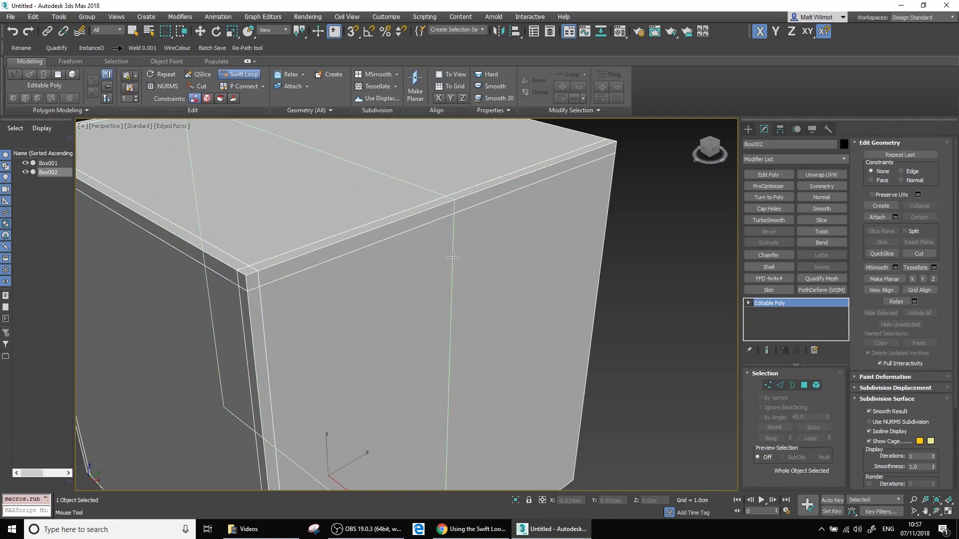
{"action": "scroll", "coordinate": [489, 250], "scroll_direction": "down", "scroll_amount": 2}
{"action": "middle_click_drag", "start_coordinate": [519, 243], "coordinate": [404, 398], "text": "alt"}
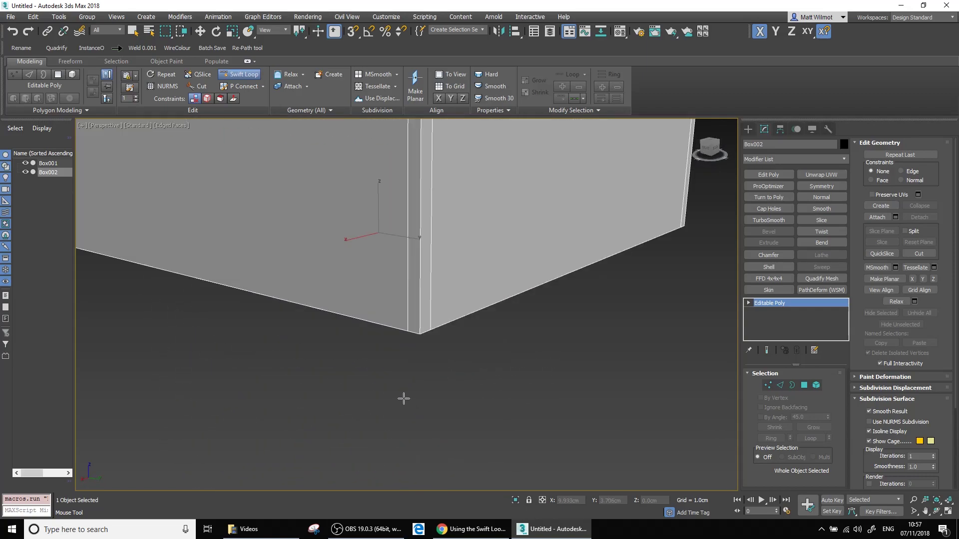
{"action": "left_click", "coordinate": [407, 314]}
{"action": "scroll", "coordinate": [381, 336], "scroll_direction": "down", "scroll_amount": 4}
{"action": "middle_click_drag", "start_coordinate": [381, 336], "coordinate": [404, 384], "text": "alt"}
{"action": "key", "text": "w"}
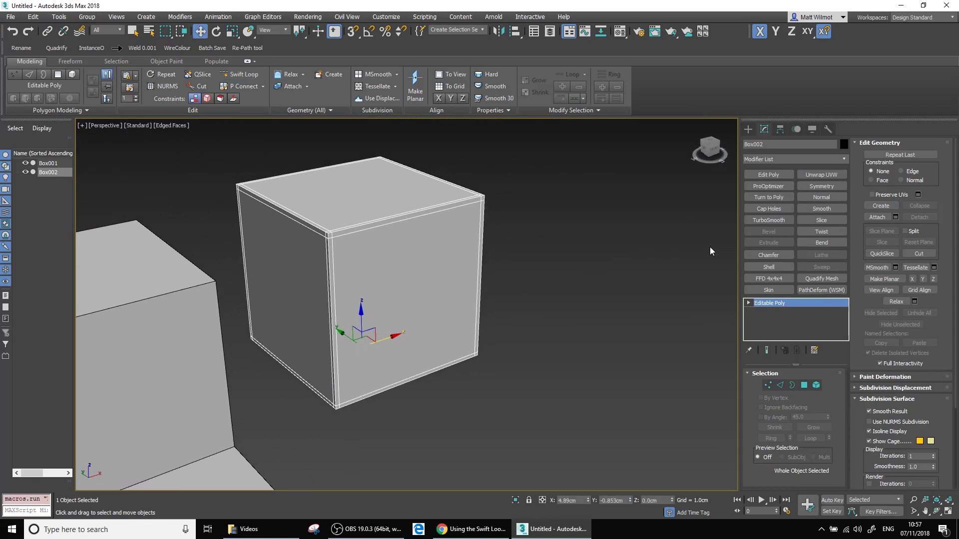
Apply a TurboSmooth modifier to the cube with the support loops and inspect the smoothed edges and corners
{"action": "left_click", "coordinate": [767, 221]}
{"action": "scroll", "coordinate": [429, 263], "scroll_direction": "up", "scroll_amount": 2}
{"action": "scroll", "coordinate": [429, 263], "scroll_direction": "down", "scroll_amount": 2}
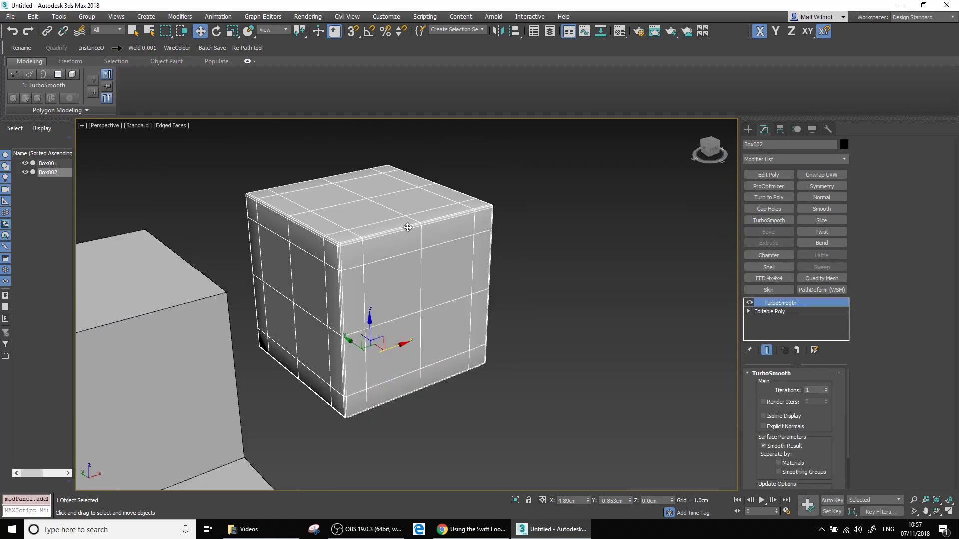
{"action": "scroll", "coordinate": [480, 213], "scroll_direction": "up", "scroll_amount": 4}
{"action": "middle_click_drag", "start_coordinate": [361, 269], "coordinate": [396, 258]}
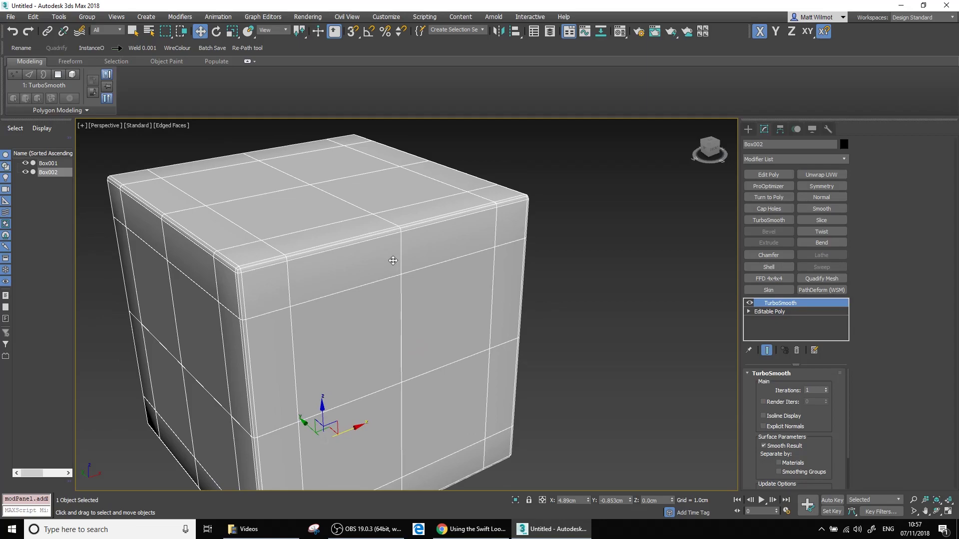
{"action": "scroll", "coordinate": [524, 196], "scroll_direction": "up", "scroll_amount": 4}
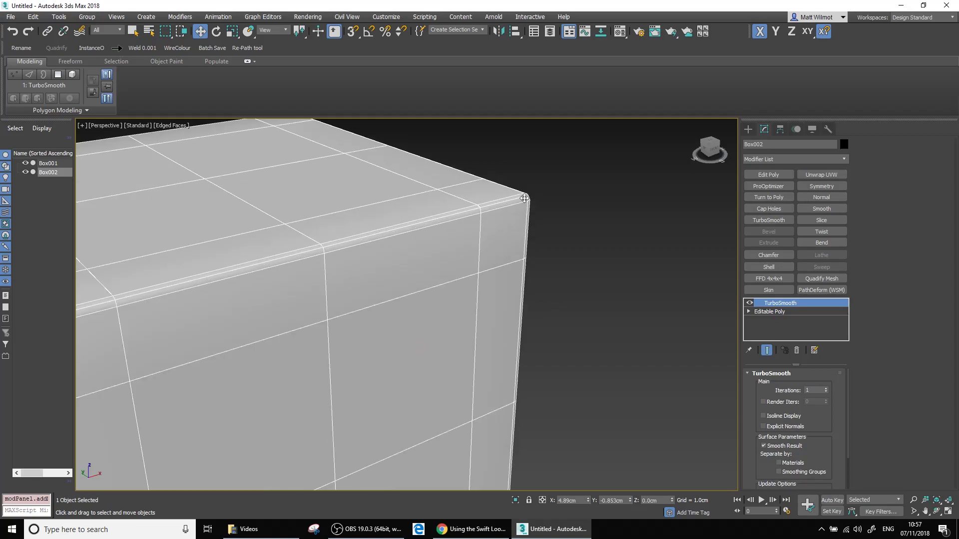
Turn off the edged faces display and examine the shading of the cube's softened edges
{"action": "mouse_move", "coordinate": [442, 253]}
{"action": "middle_mouse_down"}
{"action": "mouse_move", "coordinate": [592, 220]}
{"action": "mouse_move", "coordinate": [435, 272]}
{"action": "mouse_move", "coordinate": [540, 279]}
{"action": "mouse_move", "coordinate": [426, 272]}
{"action": "mouse_move", "coordinate": [439, 283]}
{"action": "mouse_move", "coordinate": [461, 272]}
{"action": "mouse_move", "coordinate": [437, 291]}
{"action": "mouse_move", "coordinate": [569, 247]}
{"action": "middle_mouse_up"}
{"action": "scroll", "coordinate": [592, 221], "scroll_direction": "down", "scroll_amount": 3}
{"action": "key", "text": "F4"}
{"action": "scroll", "coordinate": [426, 272], "scroll_direction": "down", "scroll_amount": 3}
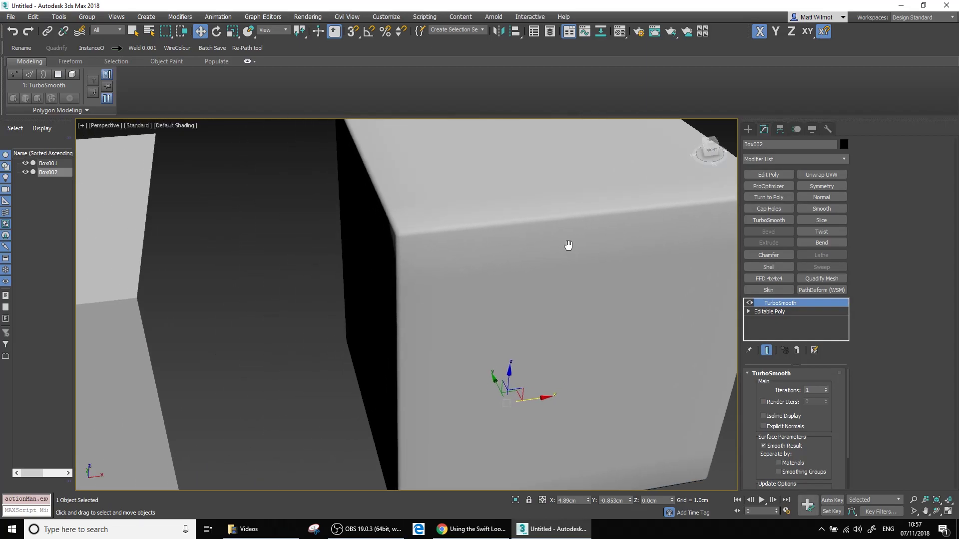
{"action": "scroll", "coordinate": [568, 247], "scroll_direction": "down", "scroll_amount": 2}
{"action": "middle_click_drag", "start_coordinate": [489, 293], "coordinate": [555, 261]}
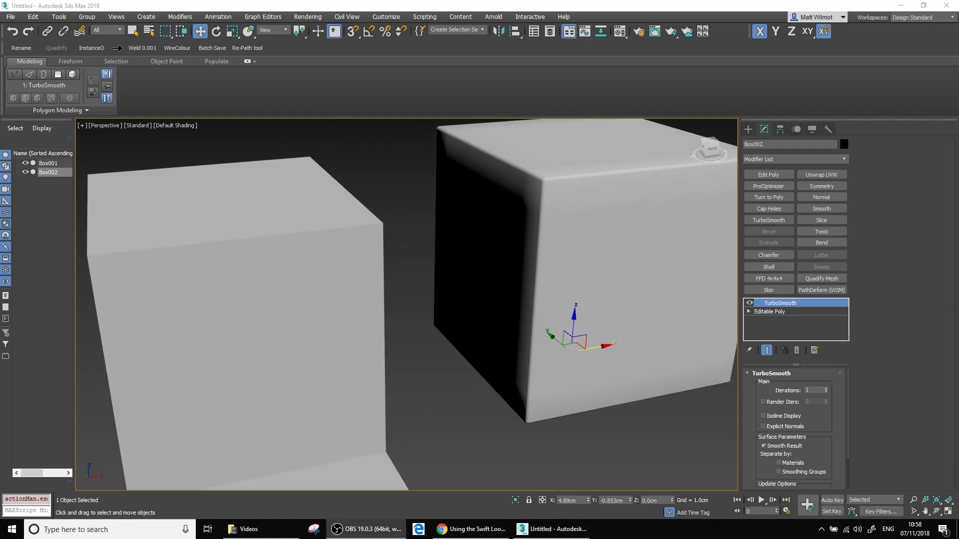
Select the open stepped shape, Box001, and turn the edged faces display back on
{"action": "middle_click_drag", "start_coordinate": [421, 398], "coordinate": [474, 372]}
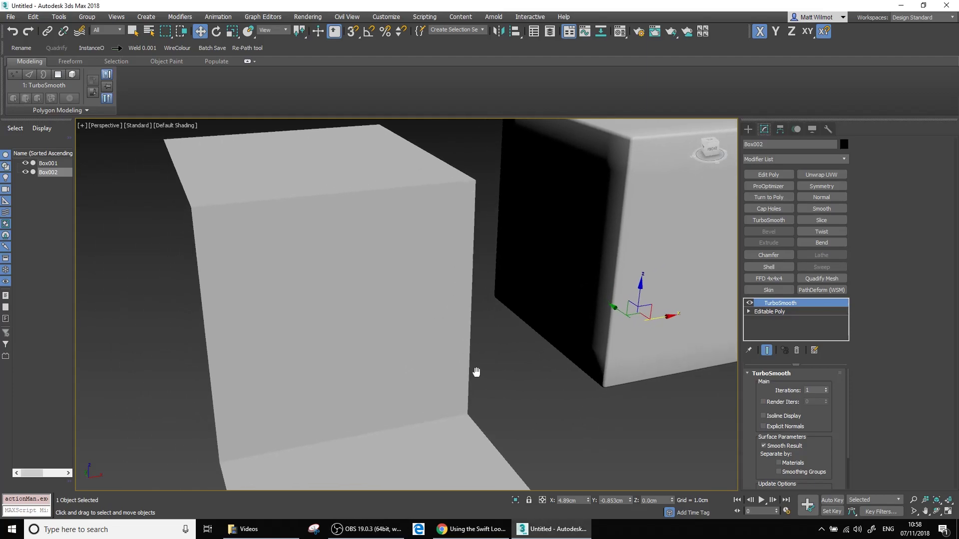
{"action": "scroll", "coordinate": [474, 372], "scroll_direction": "down", "scroll_amount": 3}
{"action": "left_click", "coordinate": [445, 364]}
{"action": "middle_click_drag", "start_coordinate": [532, 400], "coordinate": [556, 397], "text": "alt"}
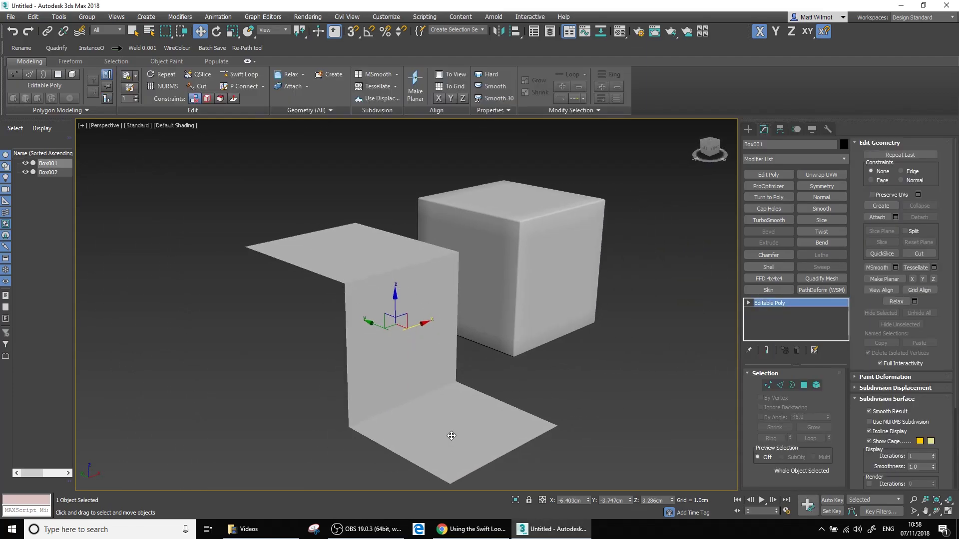
{"action": "scroll", "coordinate": [428, 366], "scroll_direction": "up", "scroll_amount": 8}
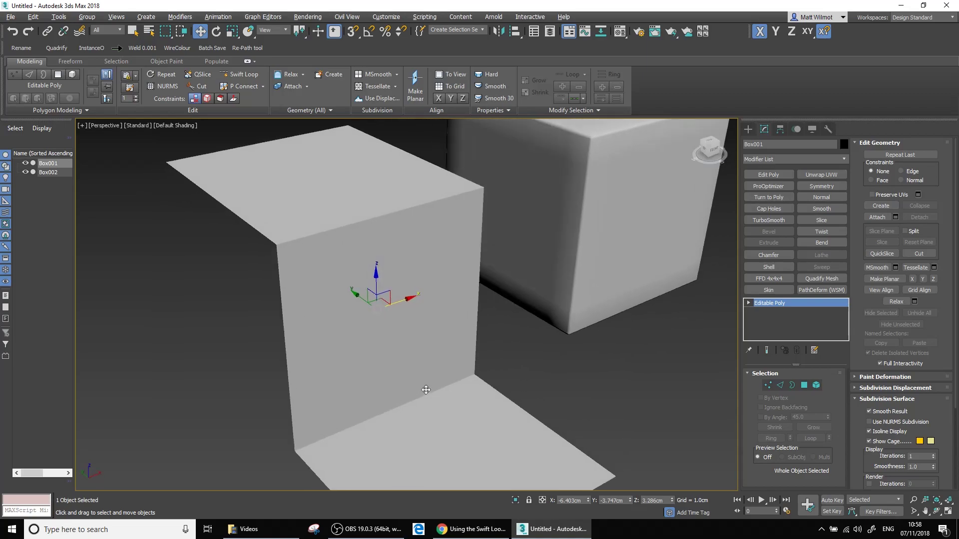
{"action": "key", "text": "F4"}
{"action": "mouse_move", "coordinate": [411, 389]}
{"action": "middle_mouse_down", "text": "alt"}
{"action": "mouse_move", "coordinate": [428, 328]}
{"action": "mouse_move", "coordinate": [465, 333]}
{"action": "mouse_move", "coordinate": [457, 293]}
{"action": "mouse_move", "coordinate": [464, 298]}
{"action": "middle_mouse_up", "text": "alt"}
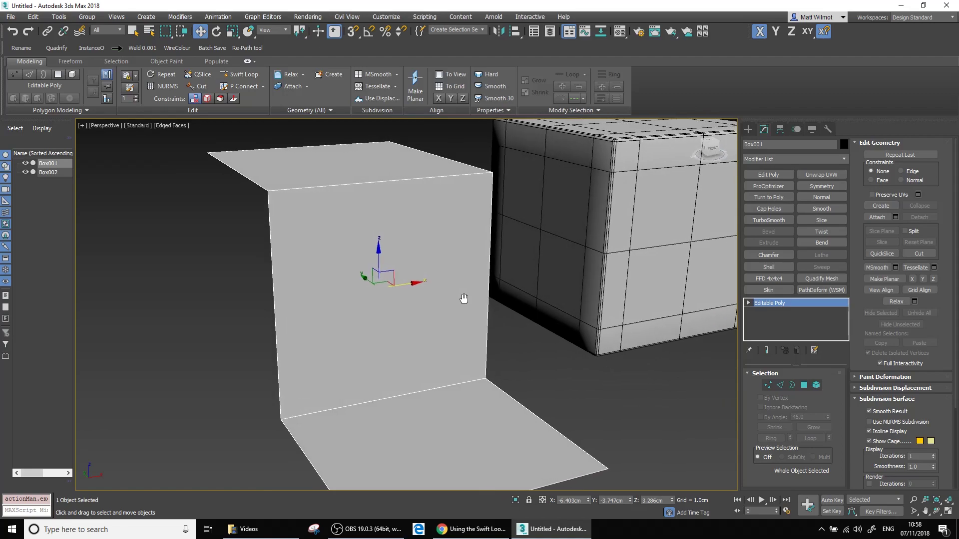
Use Swift Loop on Box001 to insert three horizontal loops across the vertical face and one across the top face
{"action": "right_click", "coordinate": [444, 298]}
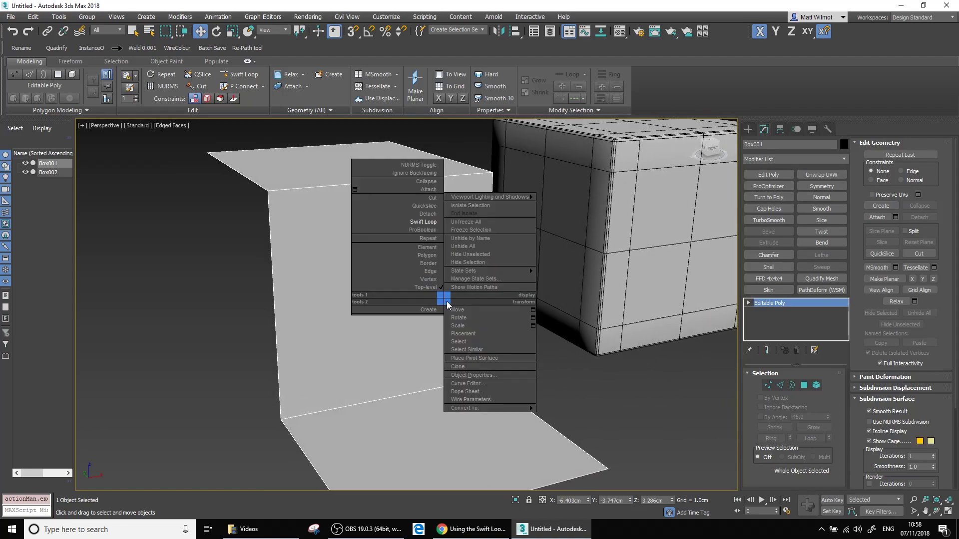
{"action": "left_click", "coordinate": [424, 225]}
{"action": "middle_click_drag", "start_coordinate": [387, 239], "coordinate": [340, 300], "text": "alt"}
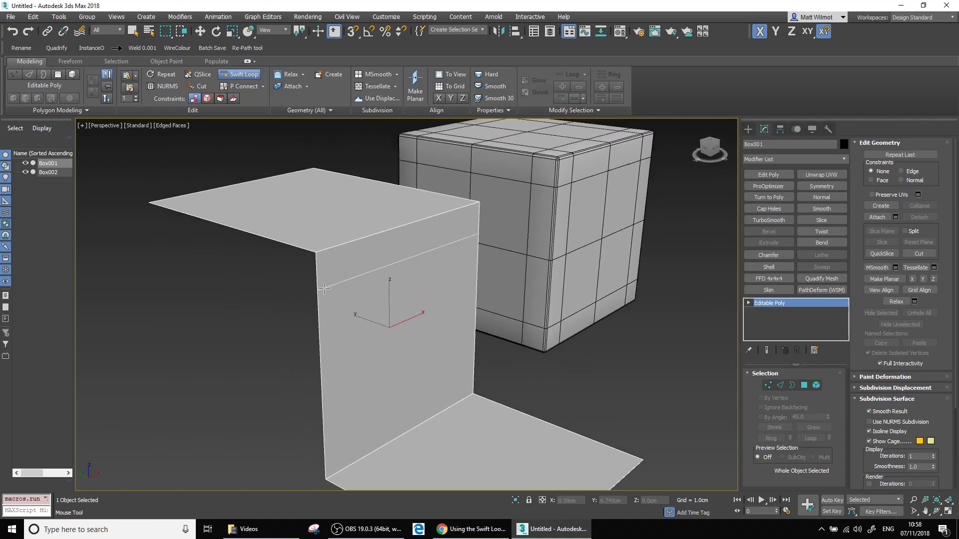
{"action": "left_click", "coordinate": [322, 288]}
{"action": "left_click", "coordinate": [324, 442]}
{"action": "left_click", "coordinate": [320, 372]}
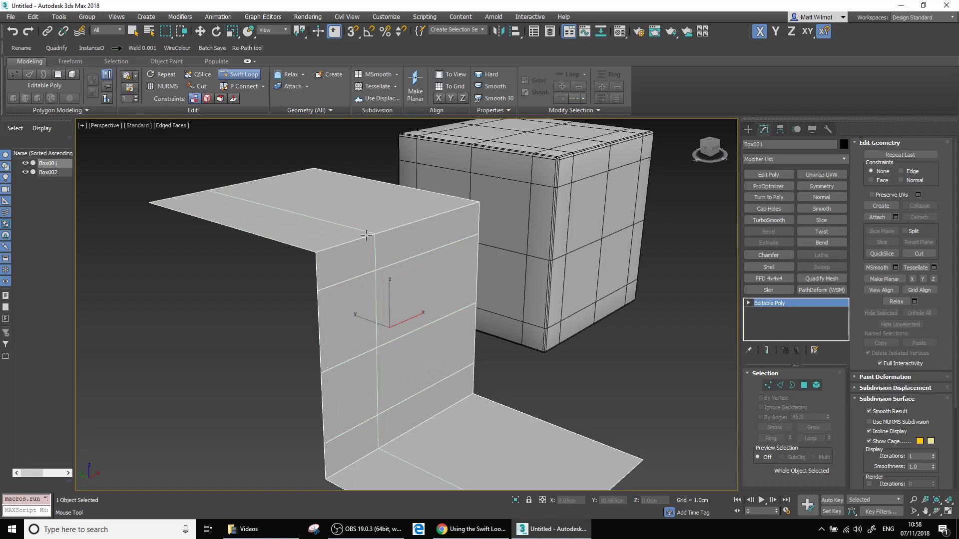
{"action": "left_click", "coordinate": [285, 241]}
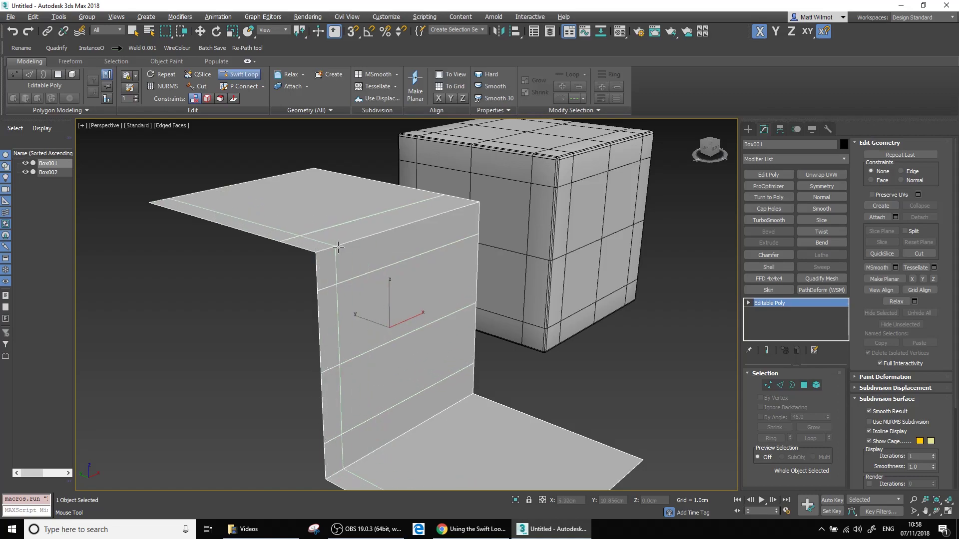
Insert a second loop across the top face of Box001 and two crosswise loops across its bottom face
{"action": "middle_click_drag", "start_coordinate": [280, 244], "coordinate": [267, 260], "text": "alt"}
{"action": "middle_click_drag", "start_coordinate": [412, 283], "coordinate": [515, 321], "text": "alt"}
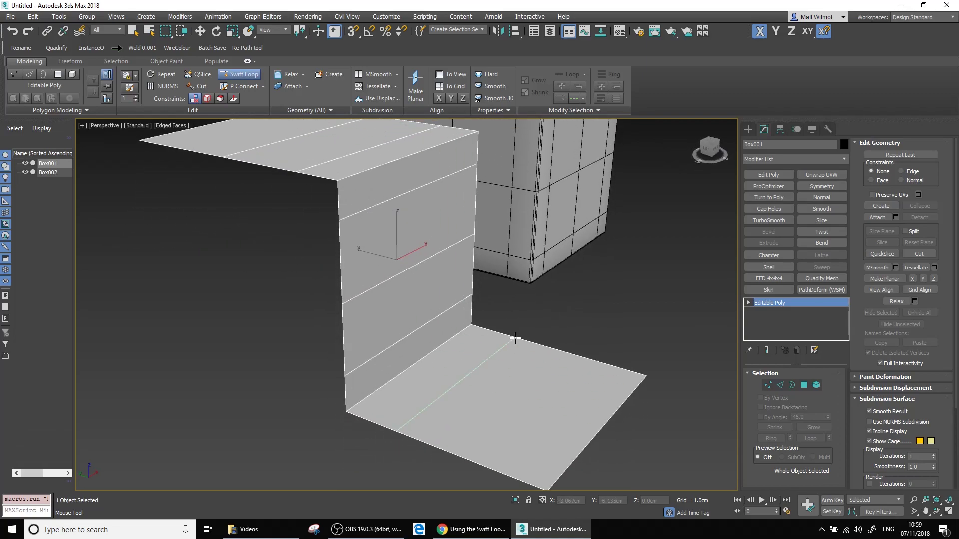
{"action": "middle_click_drag", "start_coordinate": [618, 342], "coordinate": [608, 328], "text": "alt"}
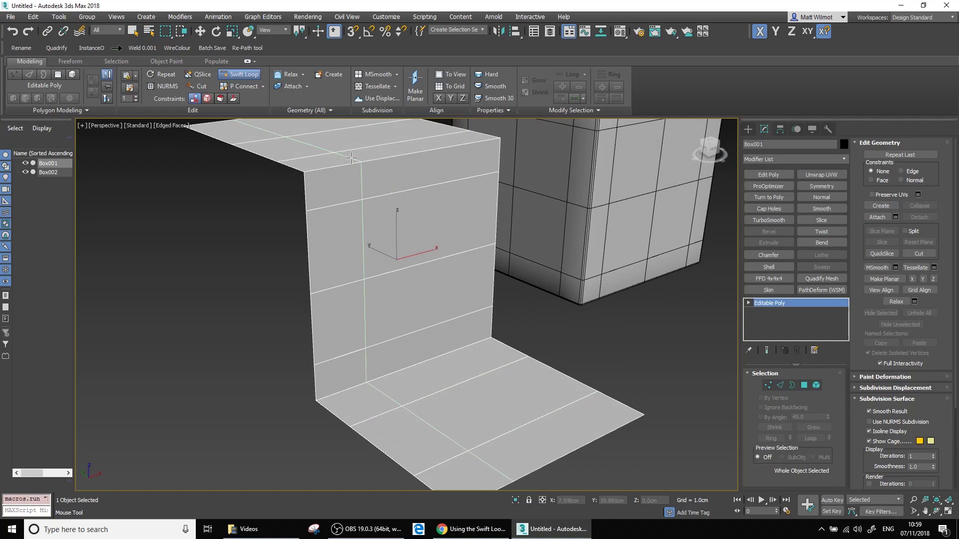
{"action": "middle_click_drag", "start_coordinate": [361, 161], "coordinate": [372, 220]}
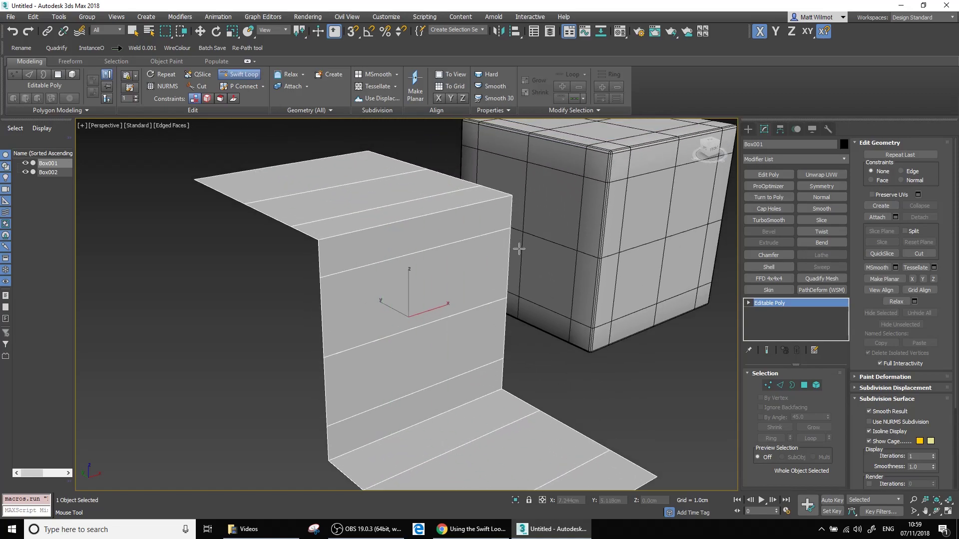
{"action": "middle_click_drag", "start_coordinate": [392, 259], "coordinate": [418, 263], "text": "alt"}
{"action": "scroll", "coordinate": [356, 275], "scroll_direction": "up", "scroll_amount": 3}
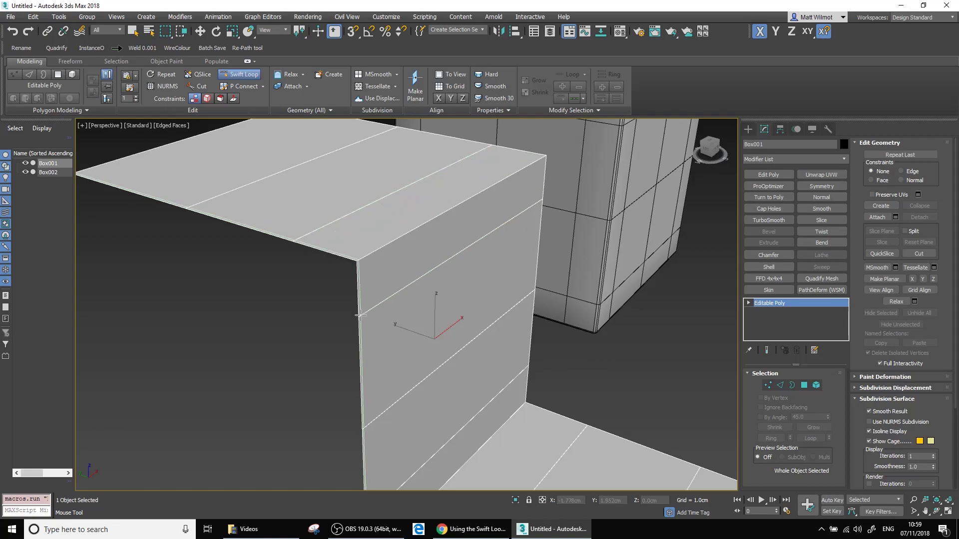
Insert a crosswise loop on Box001's bottom face beside the fold and three lengthwise loops running through all its faces, then leave Swift Loop
{"action": "middle_click_drag", "start_coordinate": [463, 344], "coordinate": [446, 170]}
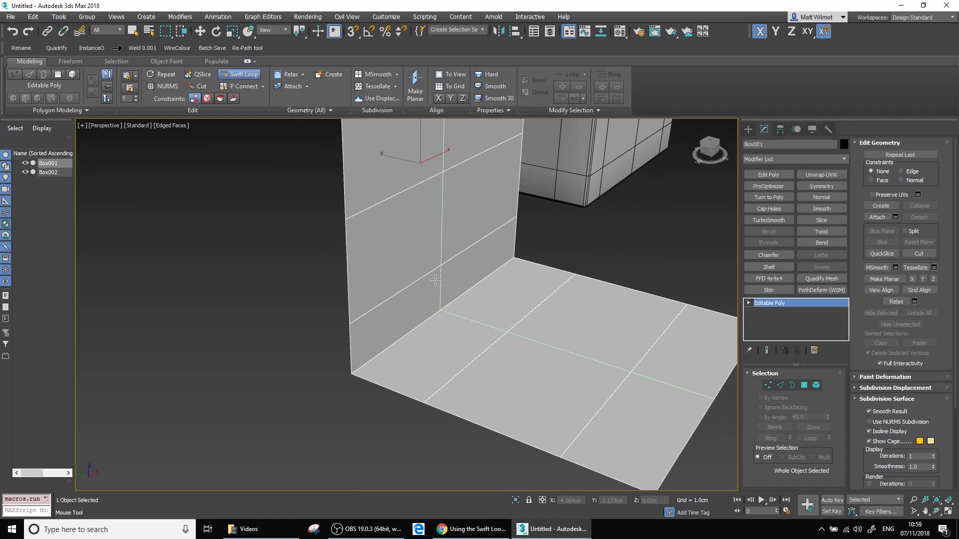
{"action": "left_click", "coordinate": [395, 388]}
{"action": "middle_click_drag", "start_coordinate": [533, 312], "coordinate": [496, 308]}
{"action": "scroll", "coordinate": [471, 323], "scroll_direction": "down", "scroll_amount": 2}
{"action": "scroll", "coordinate": [495, 309], "scroll_direction": "down", "scroll_amount": 2}
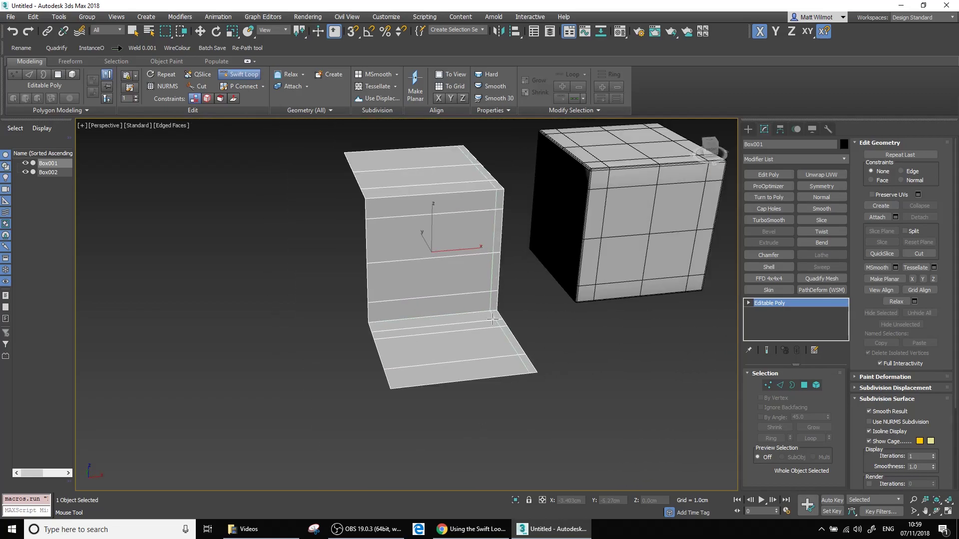
{"action": "left_click", "coordinate": [402, 334]}
{"action": "left_click", "coordinate": [446, 334]}
{"action": "key", "text": "w"}
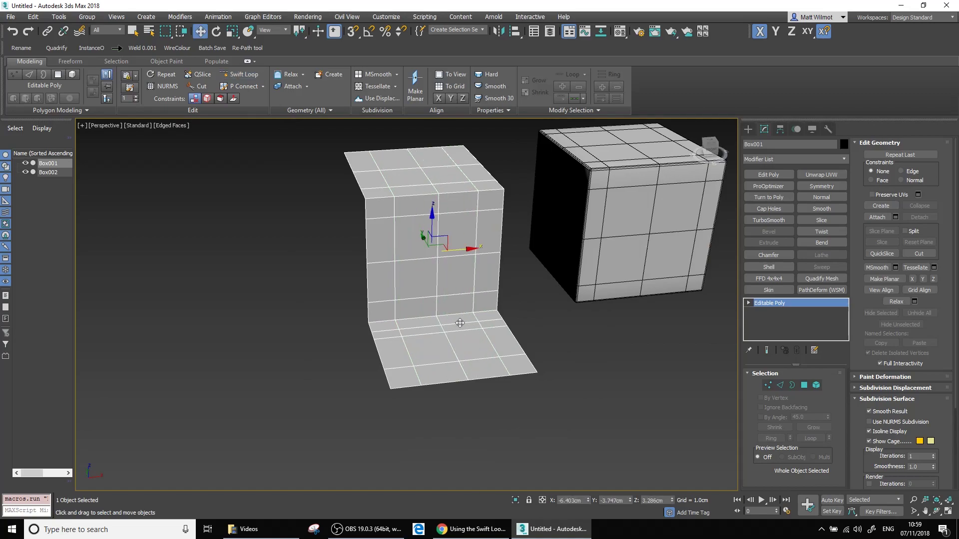
Apply a TurboSmooth modifier to the stepped shape Box001 and deselect it
{"action": "middle_click_drag", "start_coordinate": [483, 330], "coordinate": [533, 314], "text": "alt"}
{"action": "scroll", "coordinate": [515, 226], "scroll_direction": "up", "scroll_amount": 3}
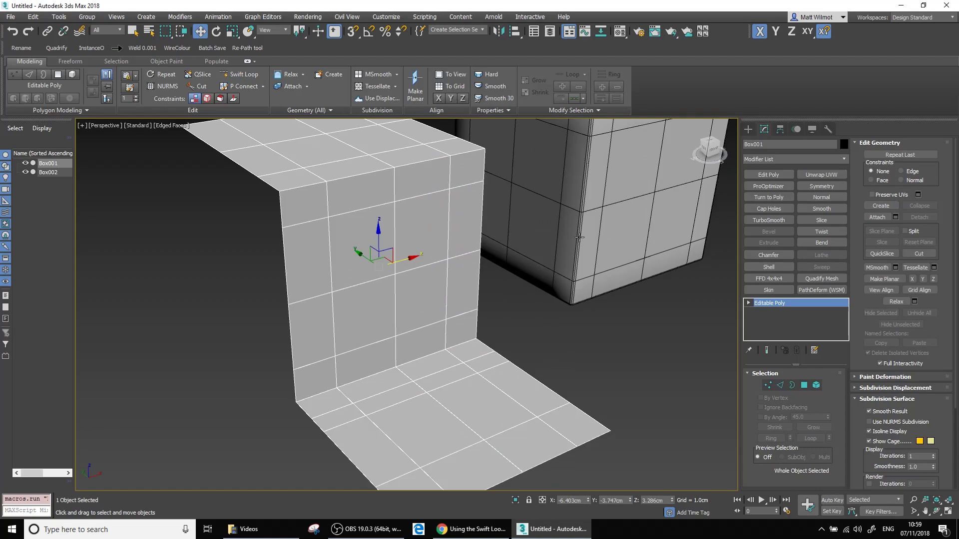
{"action": "scroll", "coordinate": [533, 231], "scroll_direction": "down", "scroll_amount": 2}
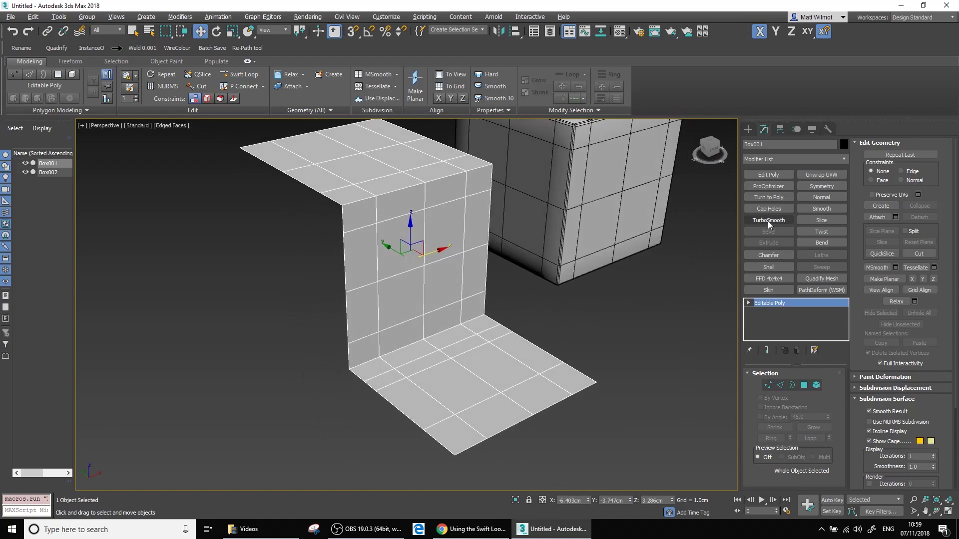
{"action": "left_click", "coordinate": [768, 220]}
{"action": "middle_click_drag", "start_coordinate": [508, 245], "coordinate": [501, 266]}
{"action": "left_click", "coordinate": [598, 289]}
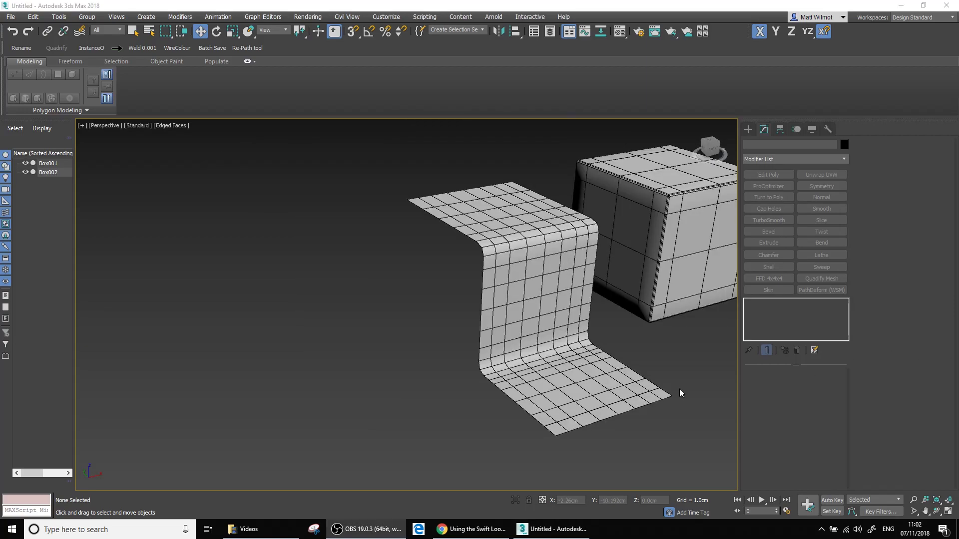
{"action": "middle_click_drag", "start_coordinate": [420, 346], "coordinate": [436, 359]}
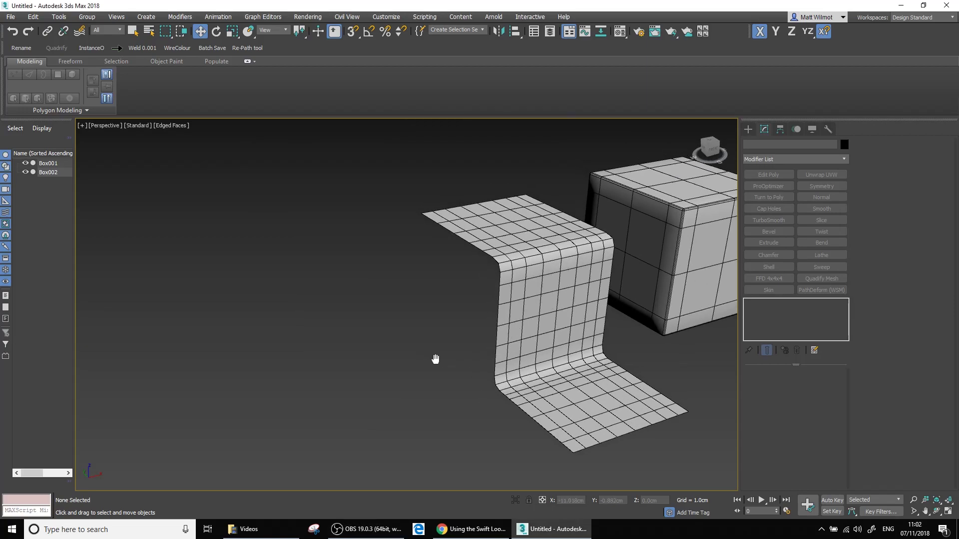
Create a new box in front of the stepped shape and convert it to an editable poly
{"action": "left_click", "coordinate": [748, 130]}
{"action": "left_click", "coordinate": [774, 189]}
{"action": "left_click_drag", "start_coordinate": [234, 370], "coordinate": [453, 408]}
{"action": "left_click", "coordinate": [380, 272]}
{"action": "key", "text": "w"}
{"action": "middle_click_drag", "start_coordinate": [381, 272], "coordinate": [381, 354], "text": "alt"}
{"action": "key", "text": "alt+p"}
Delete polygons of Box003 so that only its top face and one vertical side face remain
{"action": "key", "text": "4"}
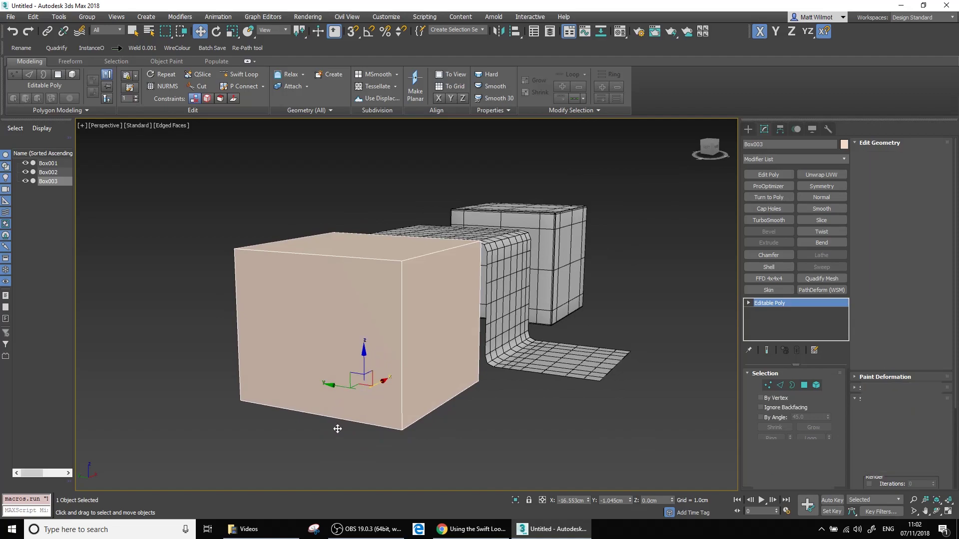
{"action": "left_click_drag", "start_coordinate": [171, 287], "coordinate": [180, 305]}
{"action": "key", "text": "Delete"}
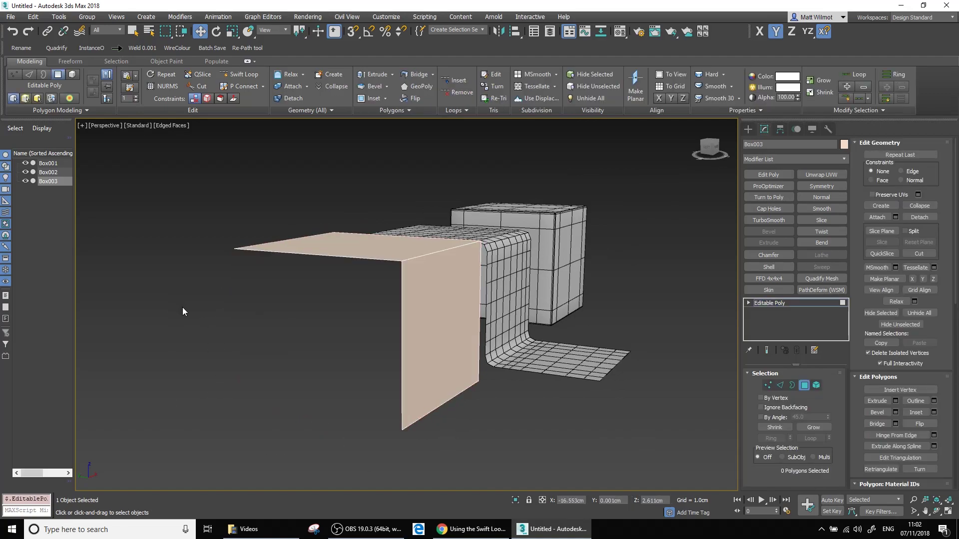
{"action": "middle_click_drag", "start_coordinate": [392, 322], "coordinate": [395, 323], "text": "alt"}
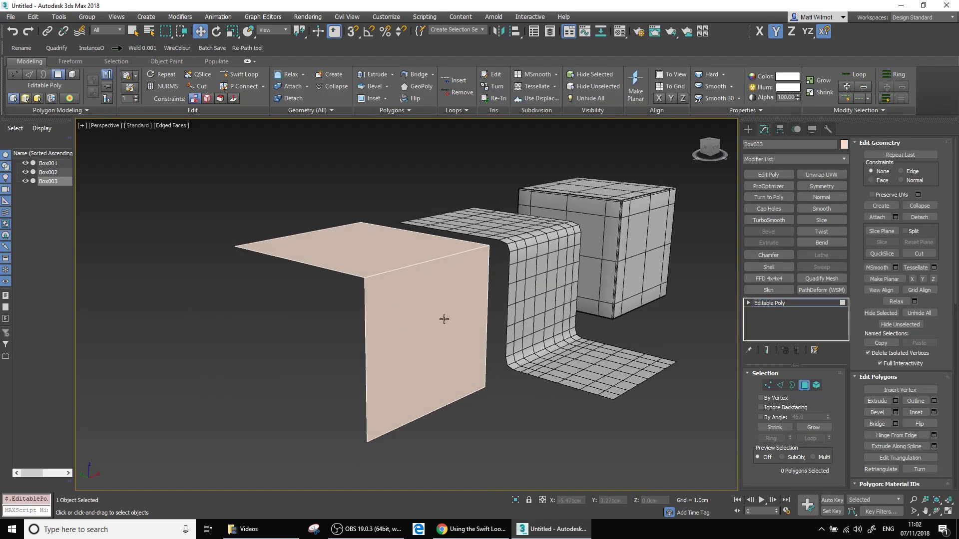
{"action": "scroll", "coordinate": [386, 300], "scroll_direction": "up", "scroll_amount": 3}
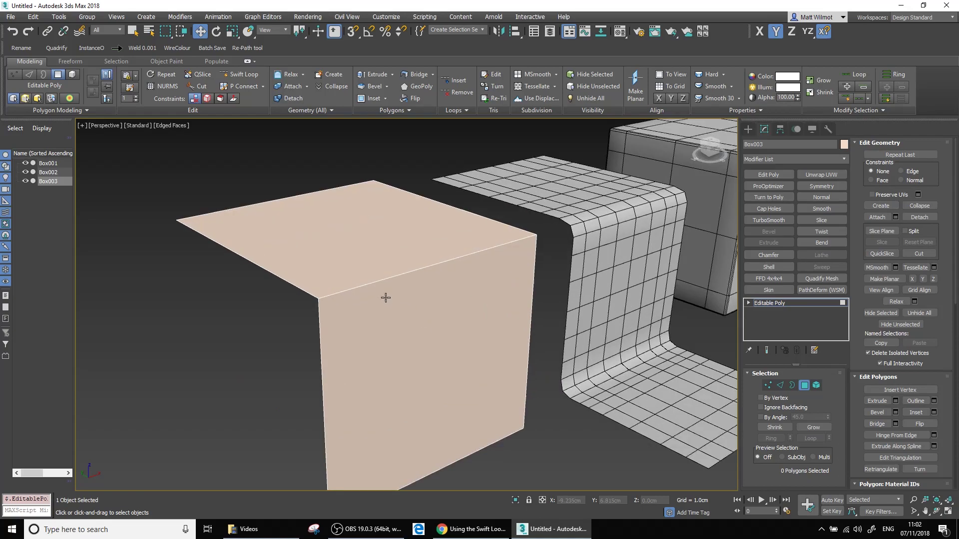
Chamfer the edge shared by Box003's top and side faces with an amount of 2.015 cm
{"action": "key", "text": "2"}
{"action": "left_click", "coordinate": [384, 280]}
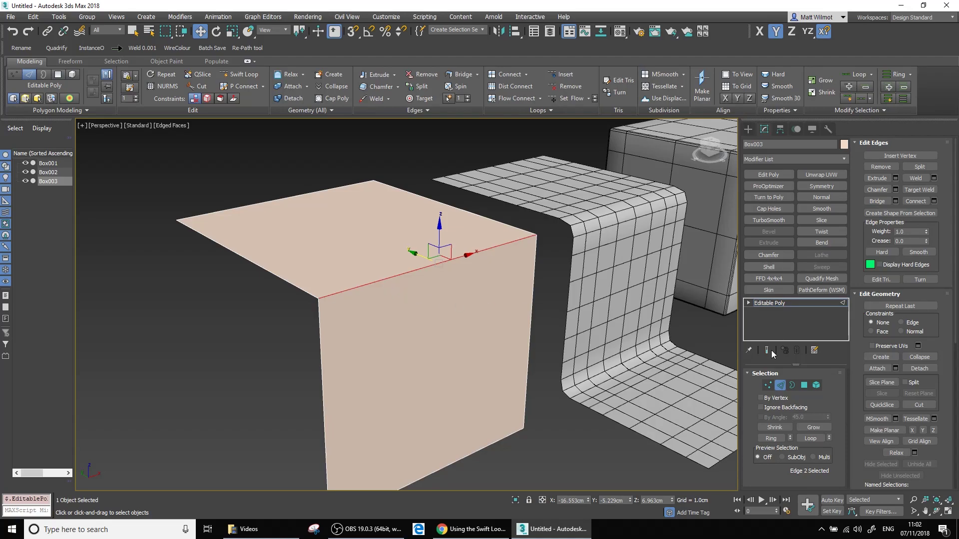
{"action": "left_click", "coordinate": [779, 388]}
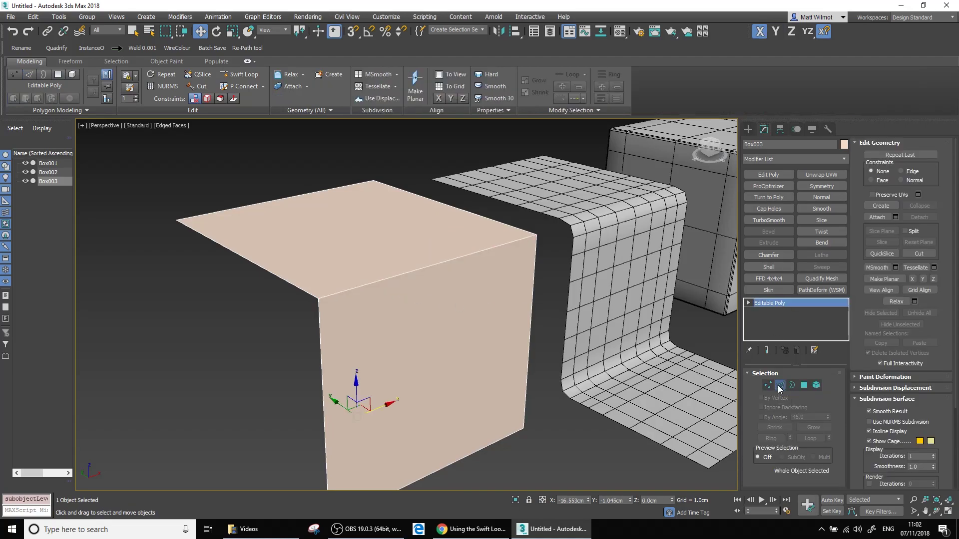
{"action": "left_click", "coordinate": [780, 388]}
{"action": "right_click", "coordinate": [406, 281]}
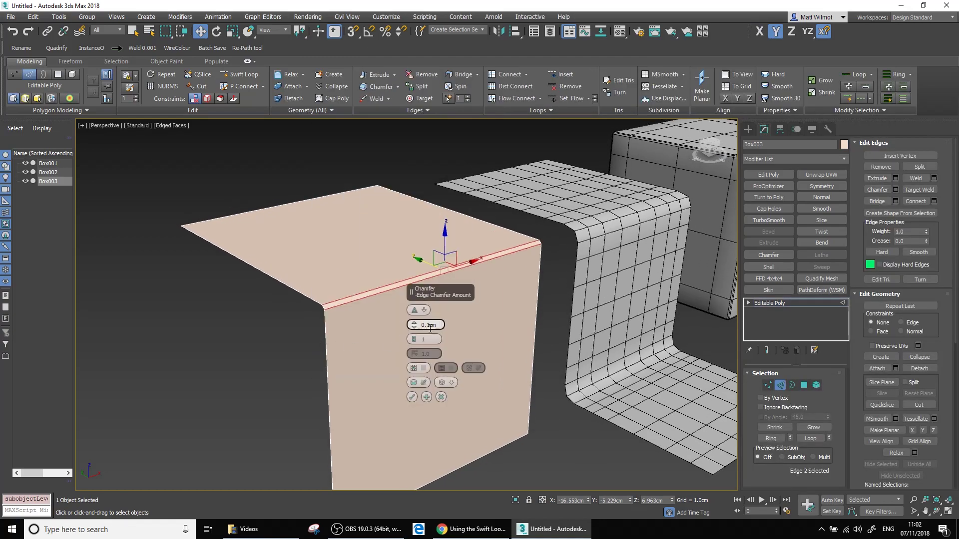
{"action": "left_click_drag", "start_coordinate": [414, 325], "coordinate": [415, 245]}
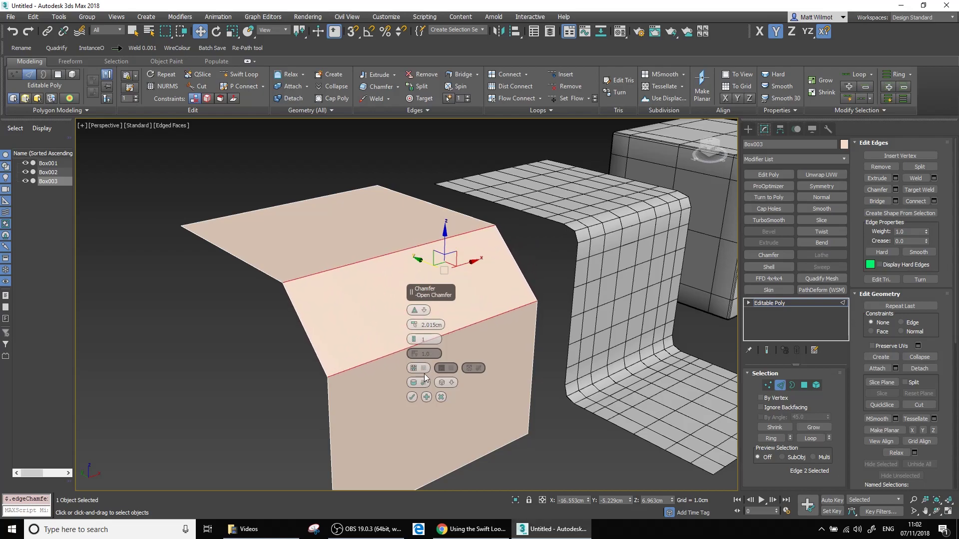
{"action": "left_click", "coordinate": [412, 397]}
{"action": "middle_click_drag", "start_coordinate": [431, 352], "coordinate": [437, 346], "text": "alt"}
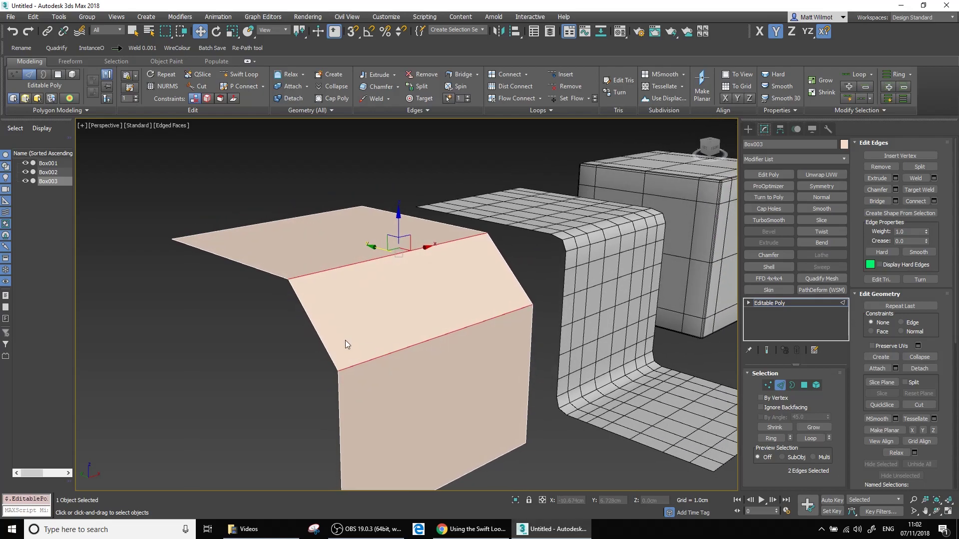
Use Swift Loop to insert three loops along Box003's chamfer face, adjusting each to the surface curvature so the corner becomes rounded
{"action": "right_click", "coordinate": [320, 325]}
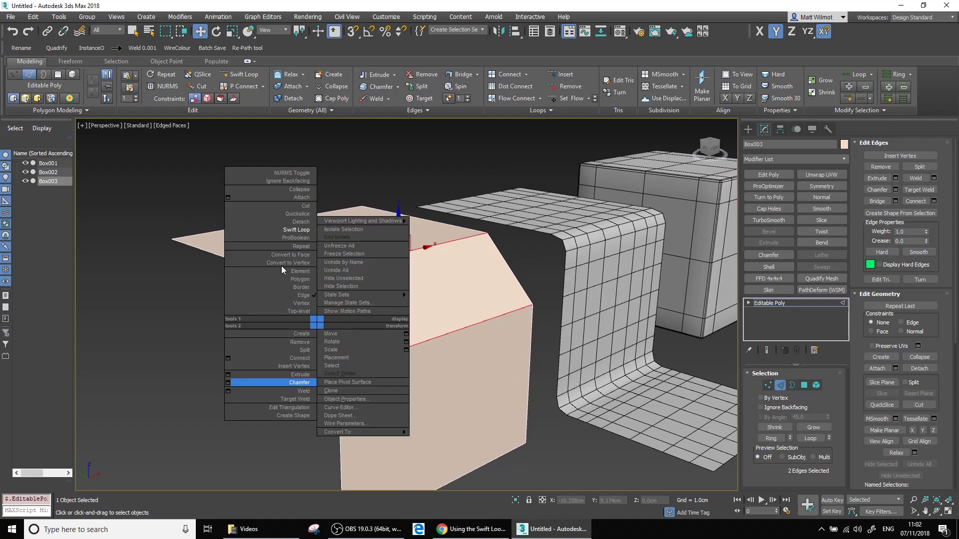
{"action": "left_click", "coordinate": [294, 229]}
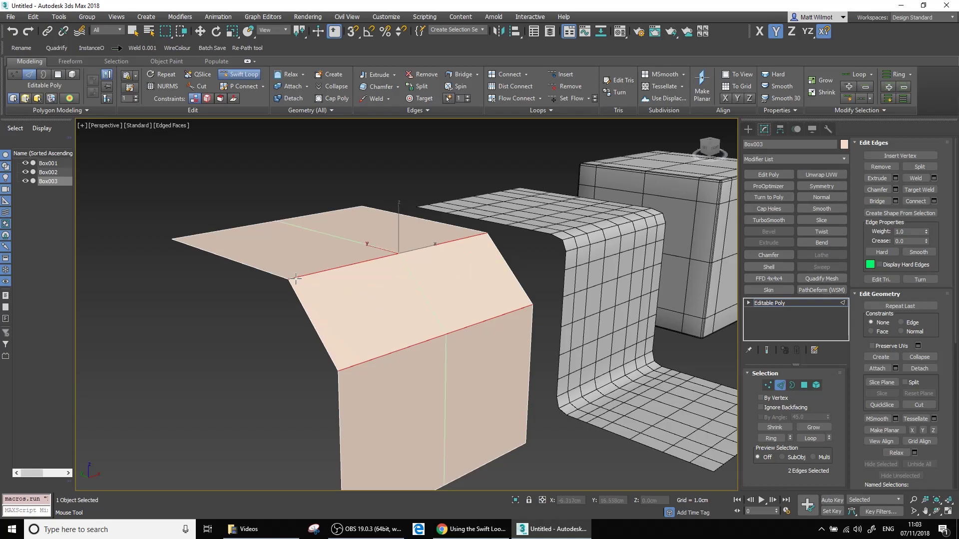
{"action": "left_click", "coordinate": [328, 316], "text": "shift"}
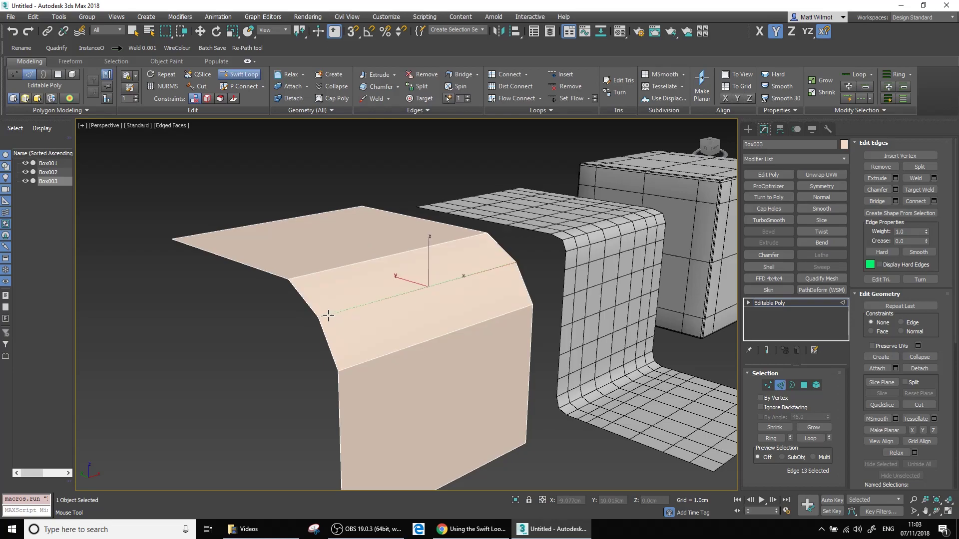
{"action": "left_click", "coordinate": [306, 296], "text": "shift"}
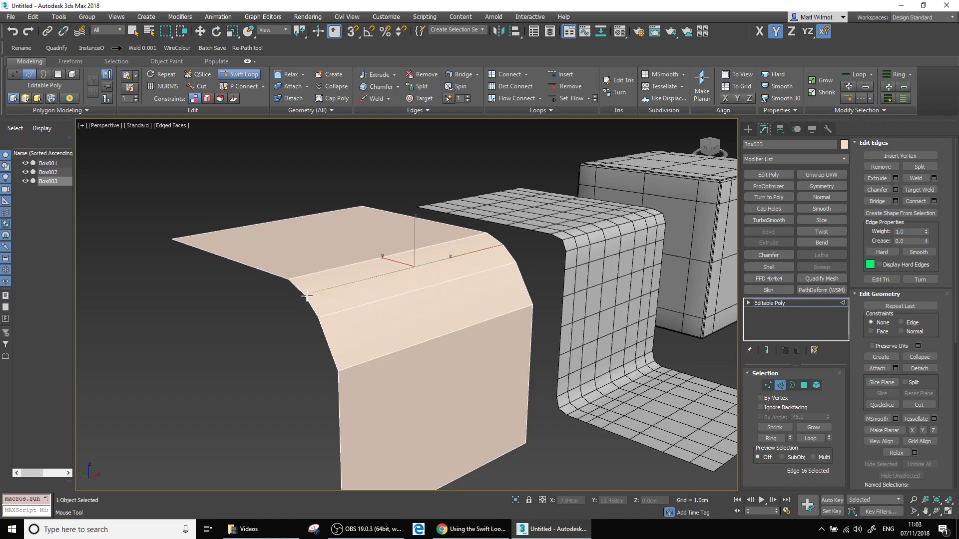
{"action": "left_click", "coordinate": [331, 342], "text": "shift"}
{"action": "middle_click_drag", "start_coordinate": [331, 342], "coordinate": [342, 286], "text": "alt"}
{"action": "middle_click_drag", "start_coordinate": [399, 345], "coordinate": [426, 362], "text": "alt"}
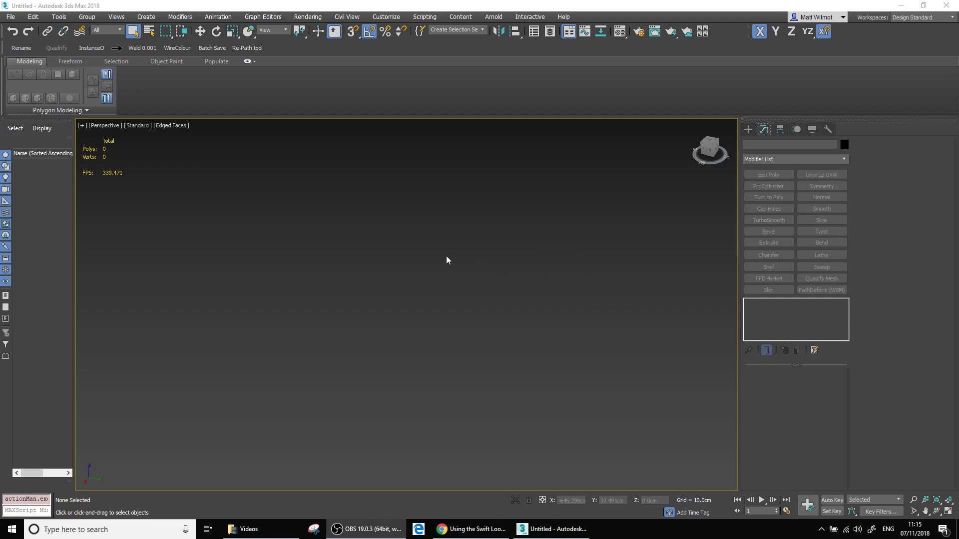
Open the quad menu customization and expand Context Edit Poly Tools 1 in the tools 1 quad
{"action": "left_click", "coordinate": [393, 18]}
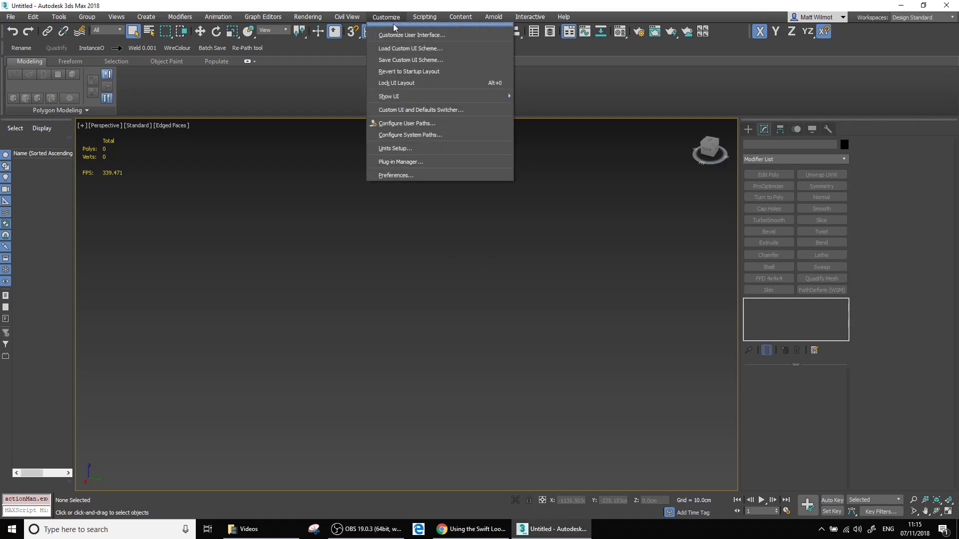
{"action": "left_click", "coordinate": [407, 38]}
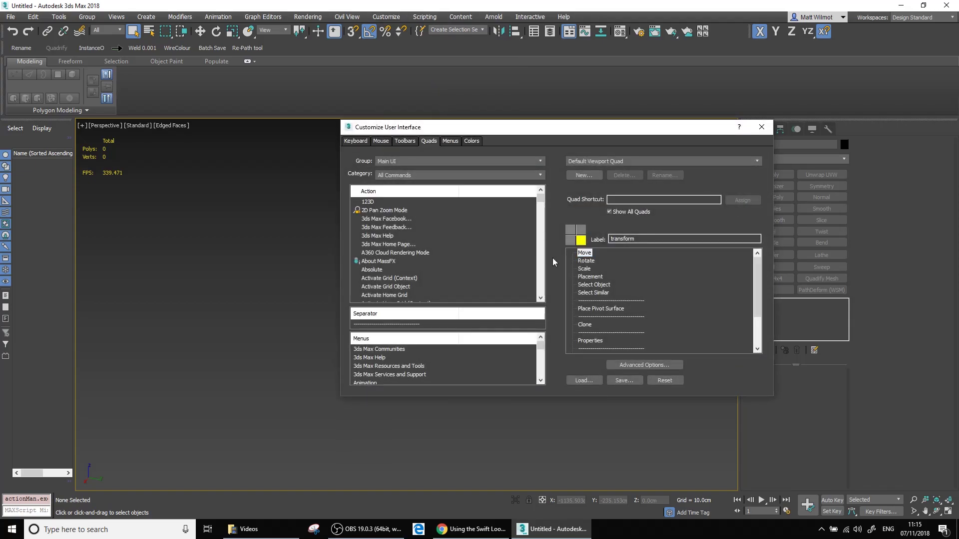
{"action": "left_click", "coordinate": [573, 241]}
{"action": "left_click", "coordinate": [571, 230]}
{"action": "left_click", "coordinate": [581, 231]}
{"action": "left_click", "coordinate": [579, 241]}
{"action": "left_click", "coordinate": [570, 232]}
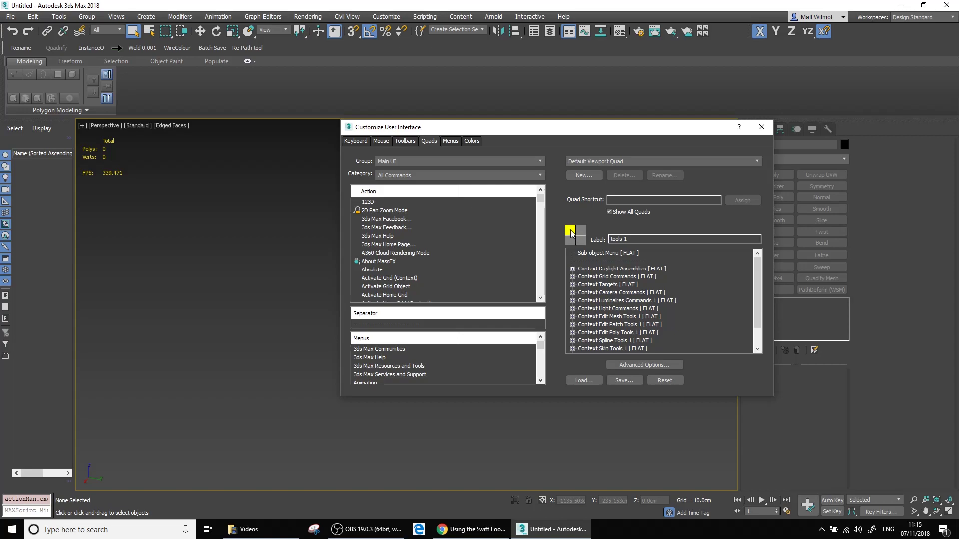
{"action": "left_click", "coordinate": [572, 332]}
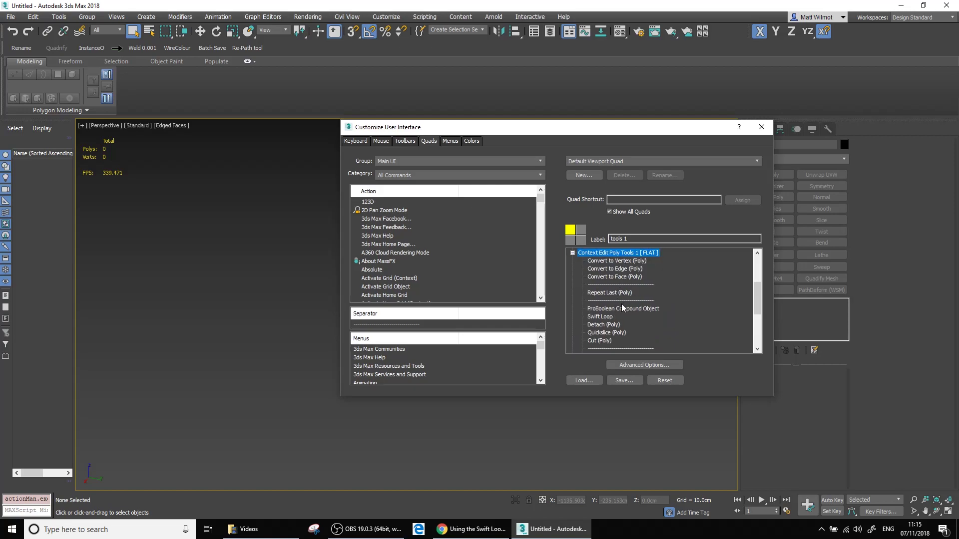
Find the Swift Loop action and add it to the Context Edit Poly Tools 1 commands of the tools 1 quad
{"action": "left_click", "coordinate": [392, 219]}
{"action": "left_click", "coordinate": [392, 222]}
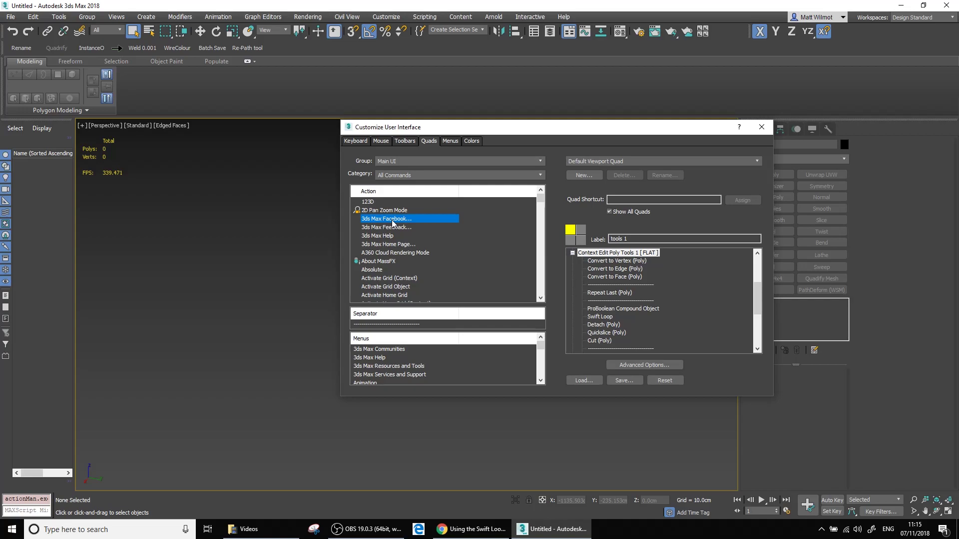
{"action": "key", "text": "s"}
{"action": "scroll", "coordinate": [396, 236], "scroll_direction": "down", "scroll_amount": 5}
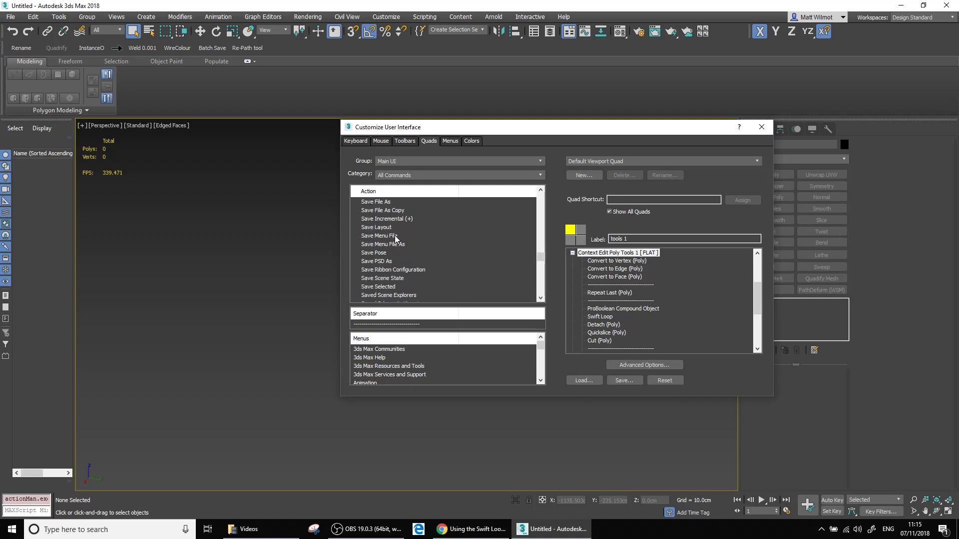
{"action": "type", "text": "sw"}
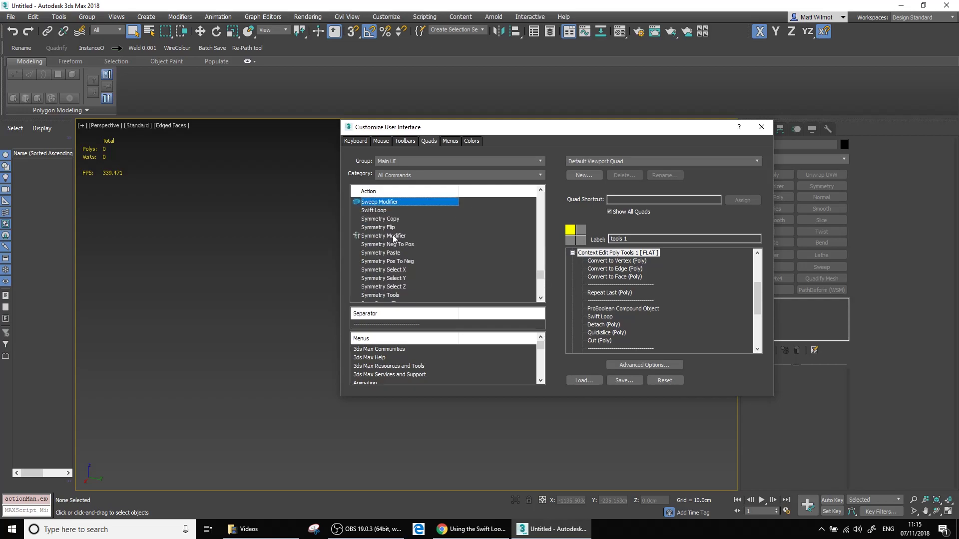
{"action": "left_click", "coordinate": [381, 211]}
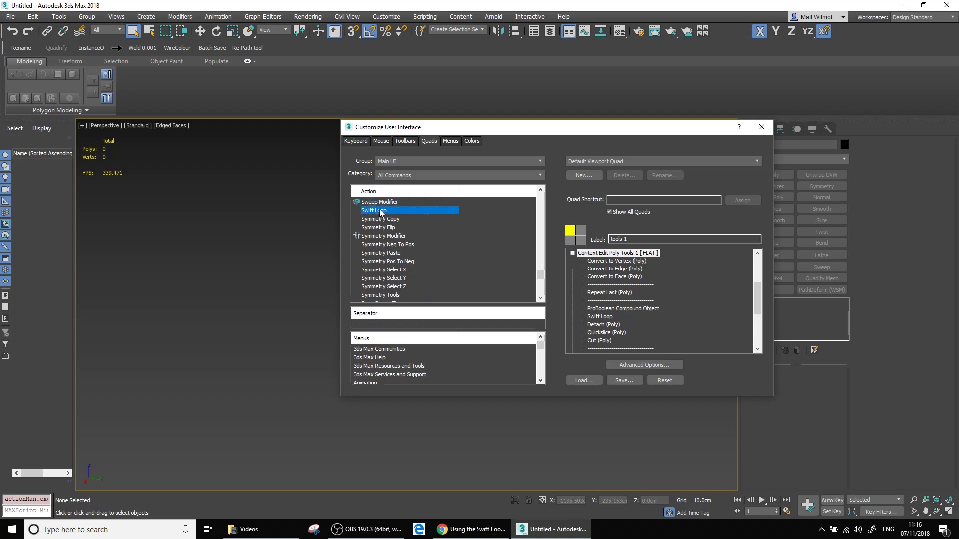
{"action": "left_click_drag", "start_coordinate": [381, 213], "coordinate": [619, 325]}
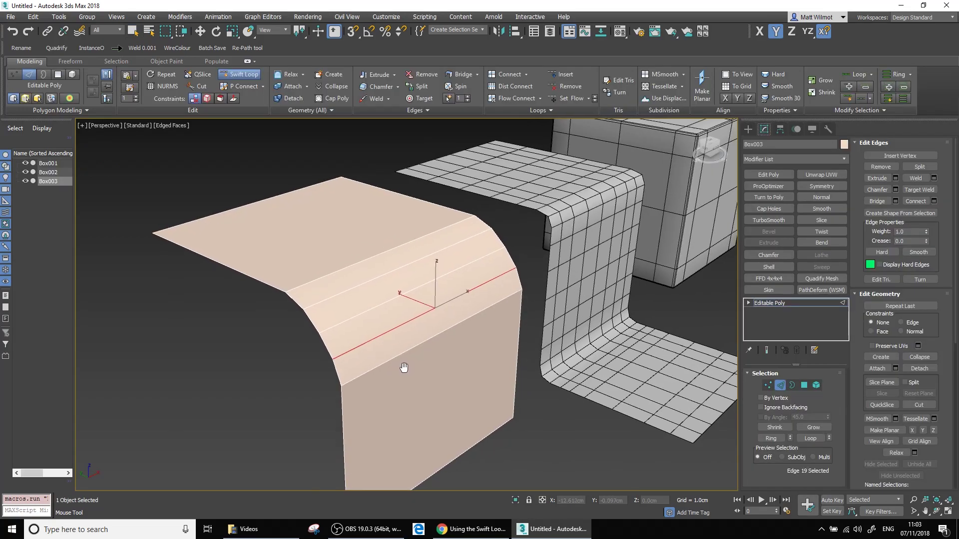
Return Box003 from edge editing to whole-object level with Swift Loop active
{"action": "middle_click_drag", "start_coordinate": [403, 368], "coordinate": [450, 364], "text": "alt"}
{"action": "left_click", "coordinate": [760, 304]}
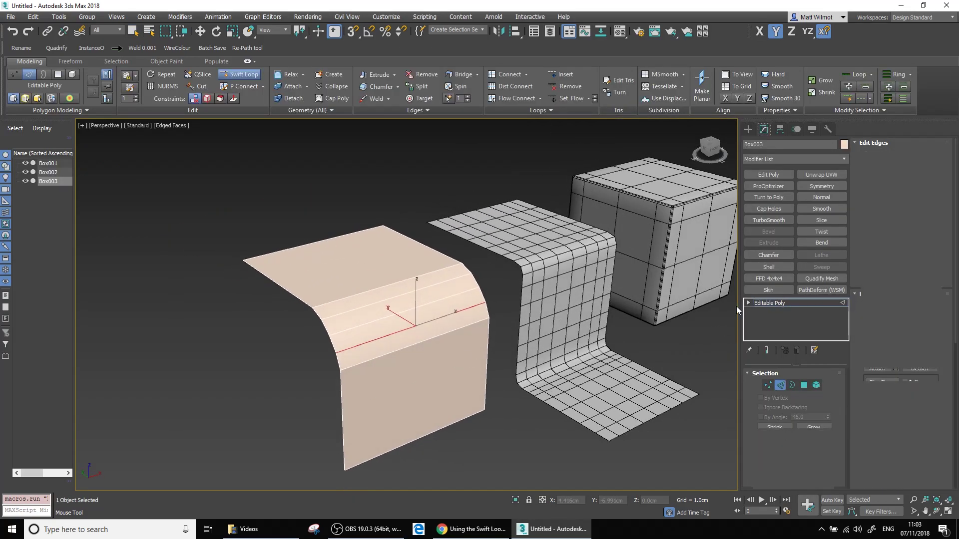
{"action": "scroll", "coordinate": [460, 329], "scroll_direction": "up", "scroll_amount": 2}
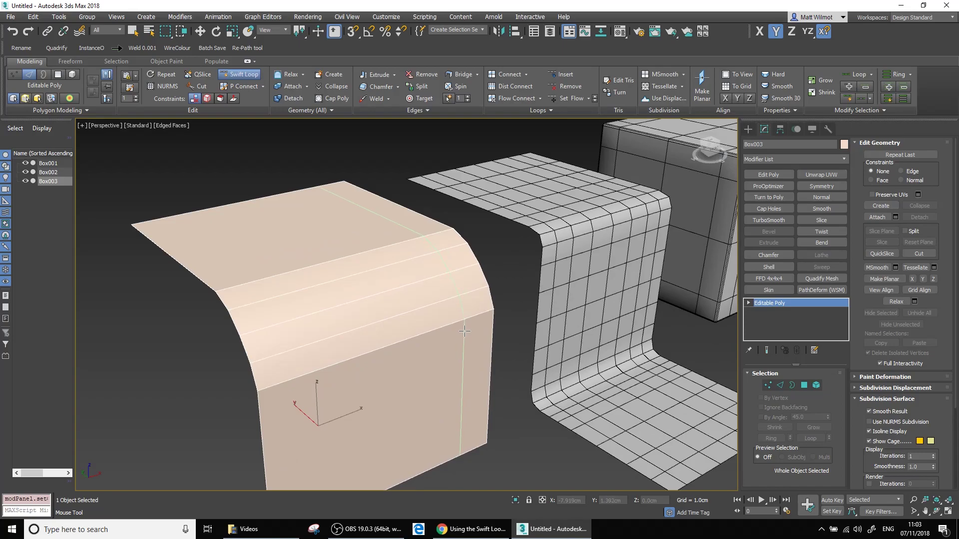